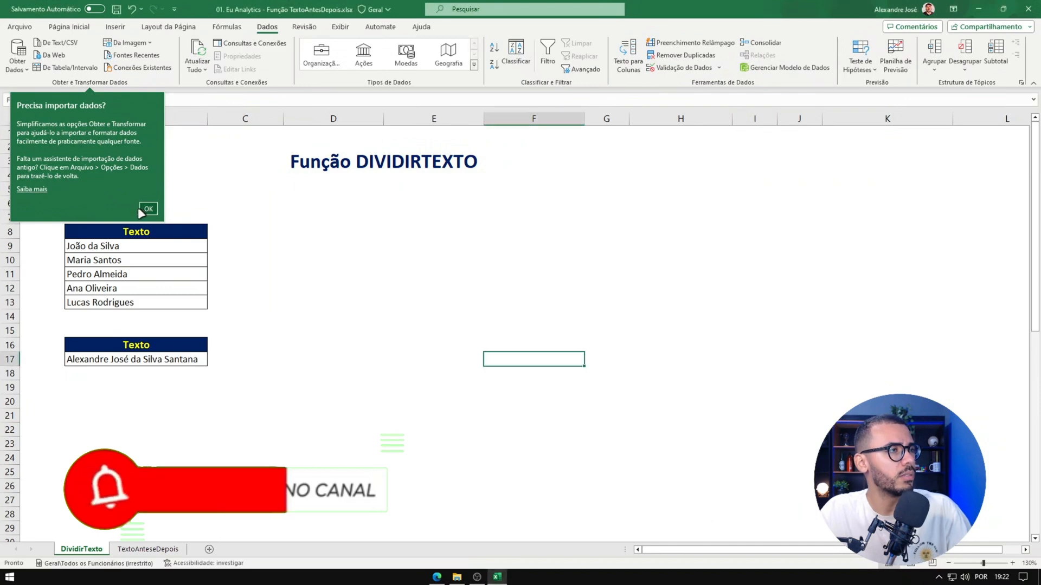
Step: Dismiss the data import tip and enter =DIVIDIRTEXTO(B9;" ") in D9 to split the name into columns at spaces
{"action": "left_click", "coordinate": [148, 208]}
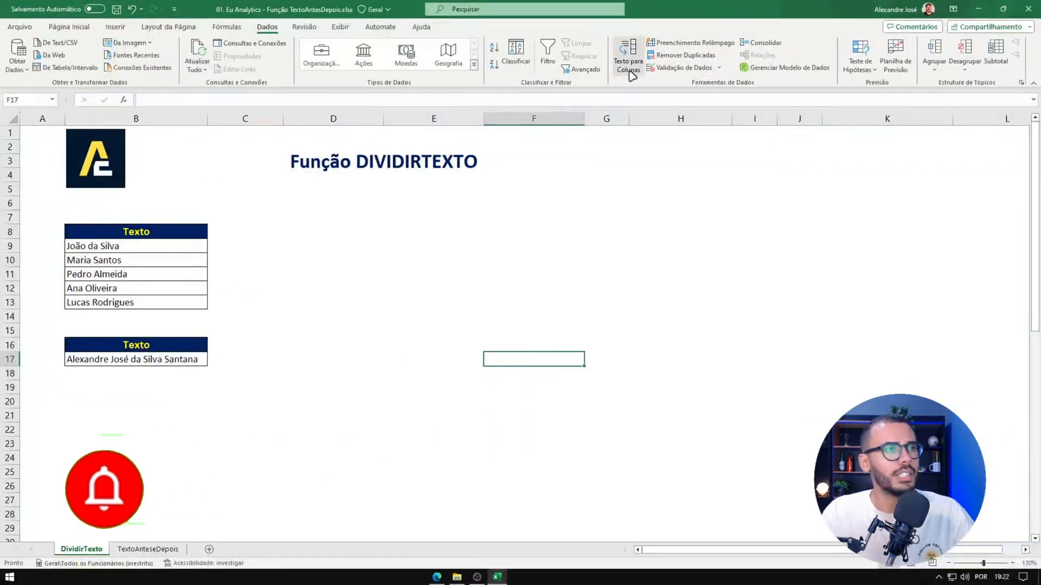
{"action": "left_click", "coordinate": [289, 248]}
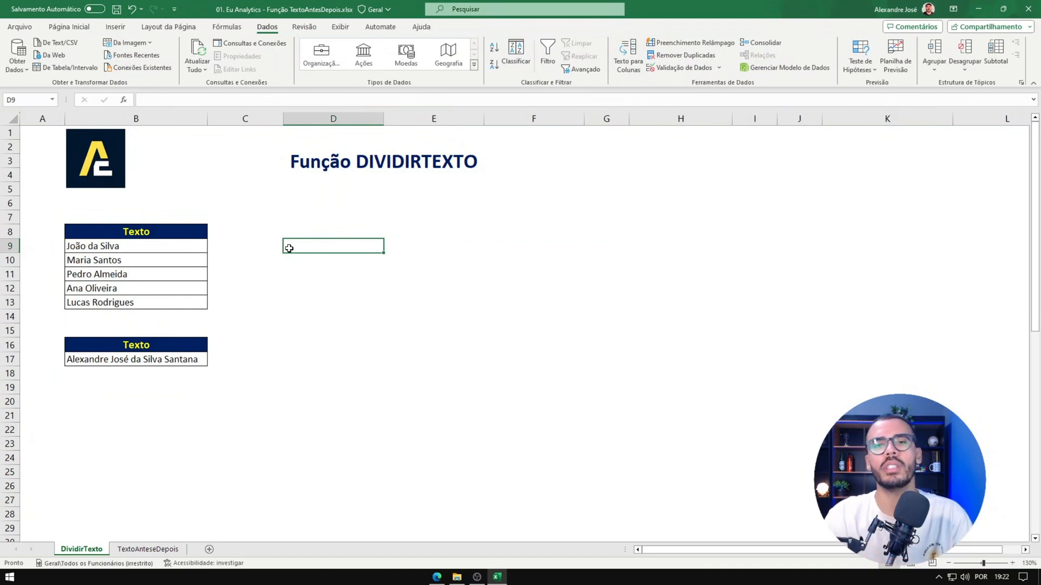
{"action": "type", "text": "=DIV"}
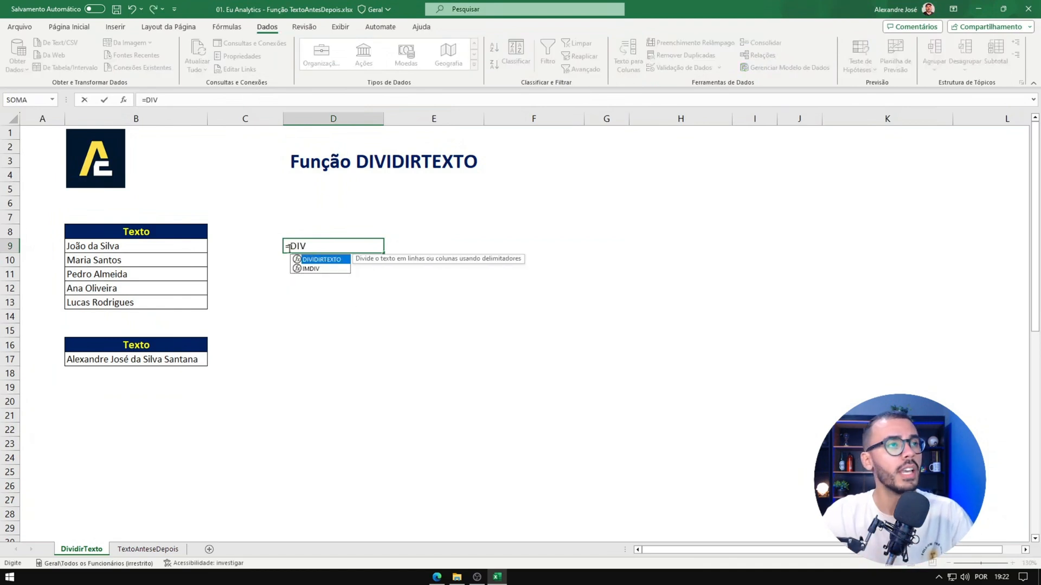
{"action": "key", "text": "Tab"}
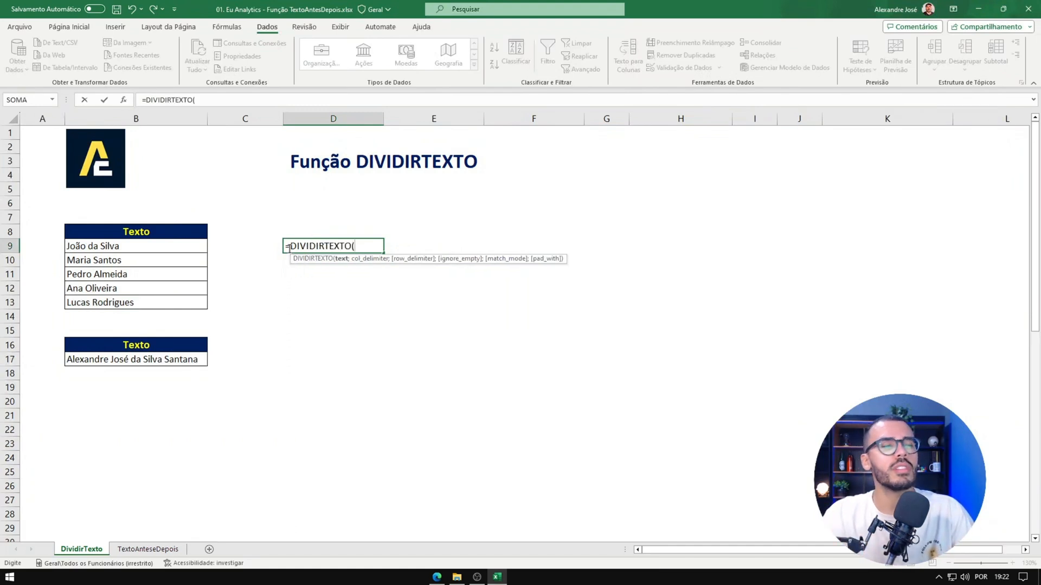
{"action": "left_click", "coordinate": [135, 250]}
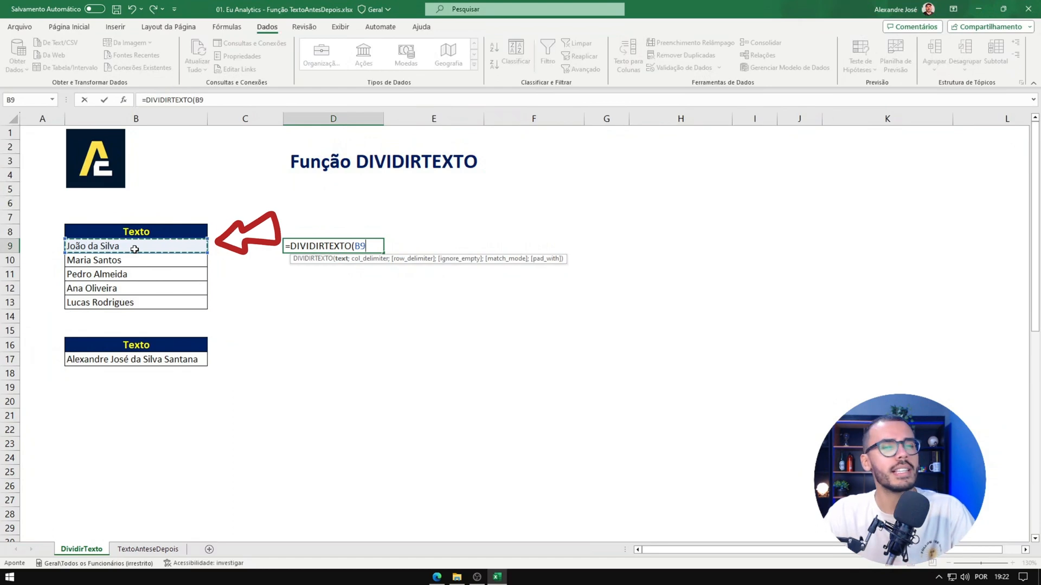
{"action": "type", "text": ";"}
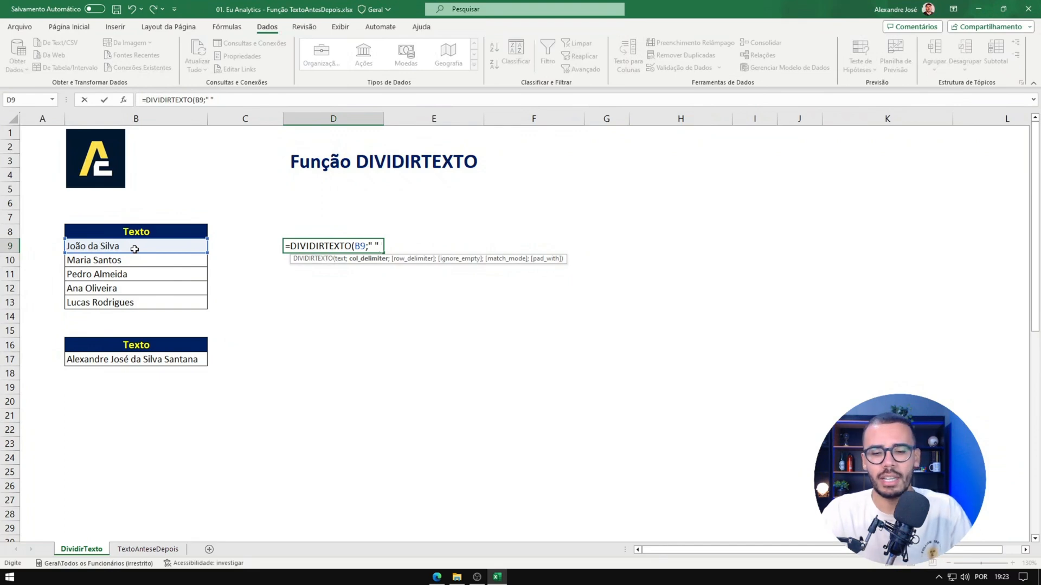
{"action": "type", "text": ")"}
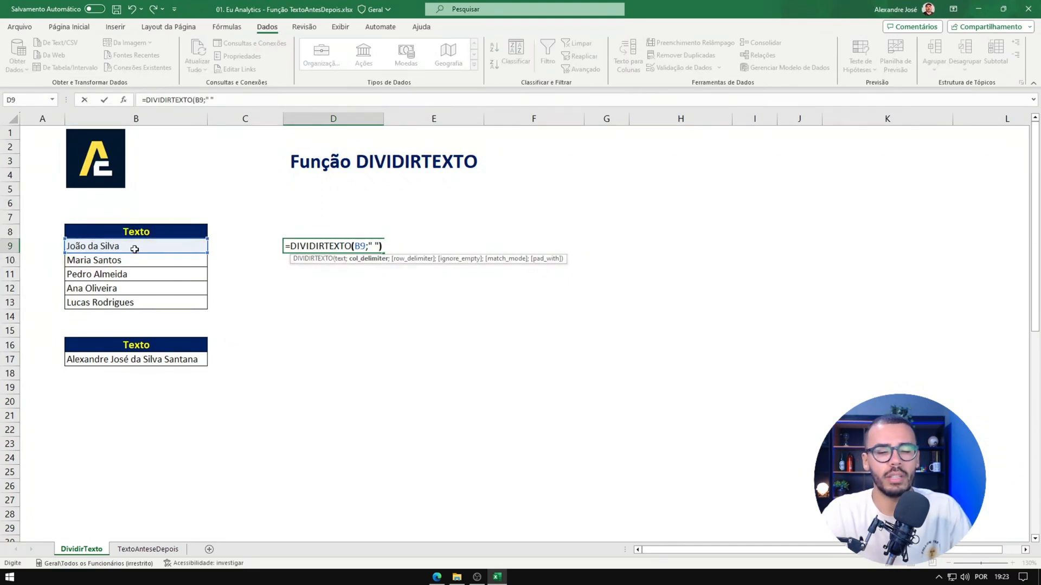
{"action": "key", "text": "Return"}
Step: Examine how the split text in row 9 spreads across columns D to F and which cell holds the formula
{"action": "left_click", "coordinate": [306, 246]}
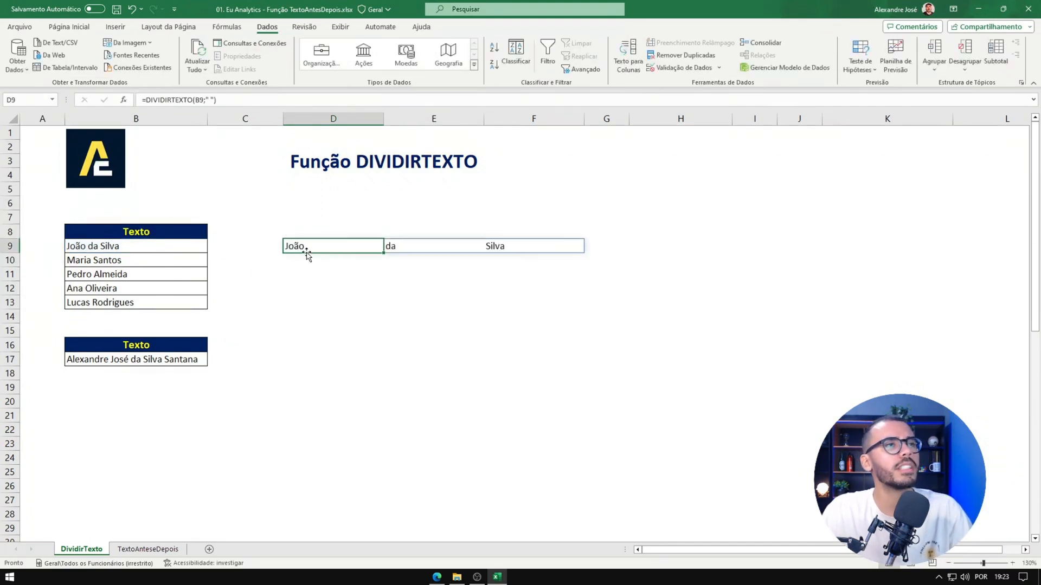
{"action": "left_click_drag", "start_coordinate": [374, 248], "coordinate": [555, 255]}
{"action": "left_click", "coordinate": [546, 249]}
{"action": "left_click_drag", "start_coordinate": [342, 246], "coordinate": [534, 244]}
{"action": "left_click", "coordinate": [300, 247]}
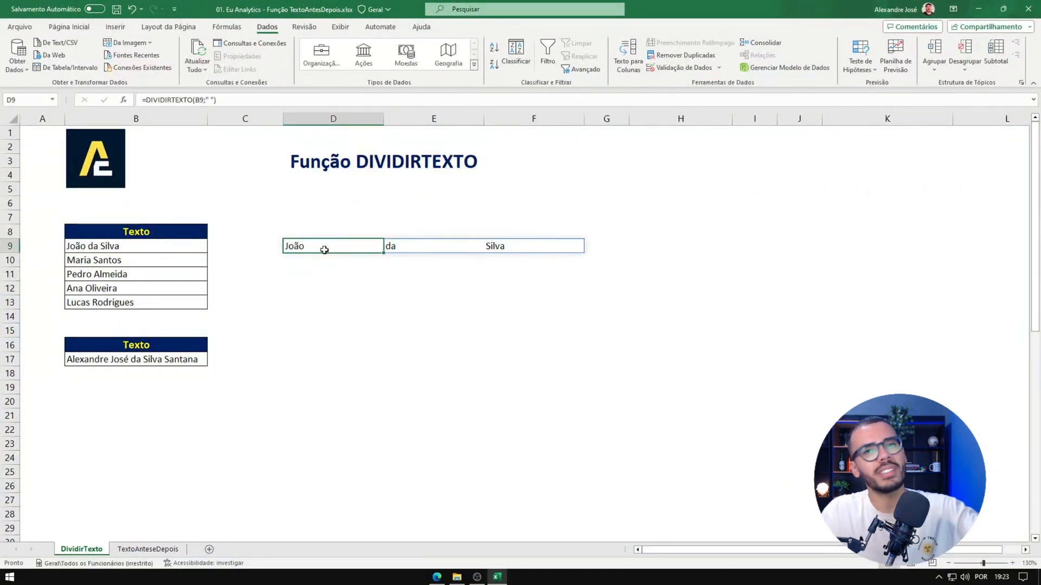
{"action": "key", "text": "Right"}
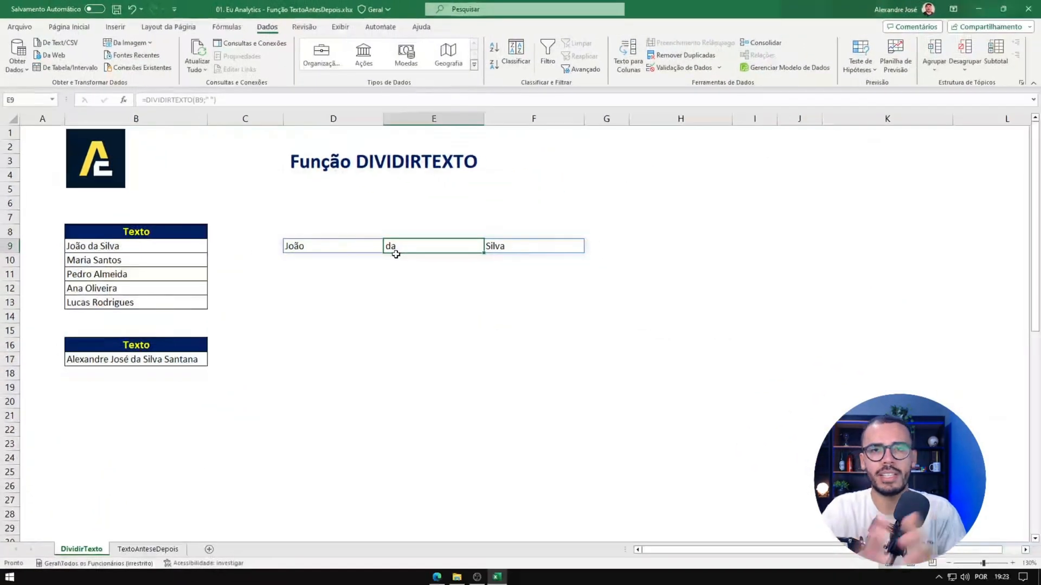
{"action": "left_click", "coordinate": [357, 264]}
Step: Fill the D9 formula down to D13 to split the remaining names in the first table
{"action": "left_click", "coordinate": [336, 248]}
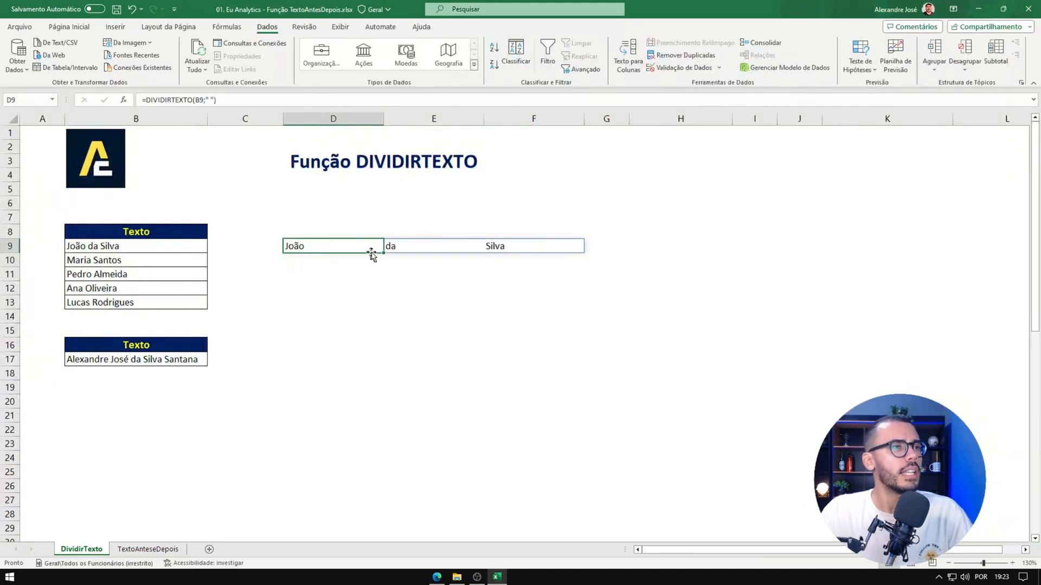
{"action": "left_click_drag", "start_coordinate": [383, 252], "coordinate": [385, 308]}
{"action": "left_click", "coordinate": [353, 286]}
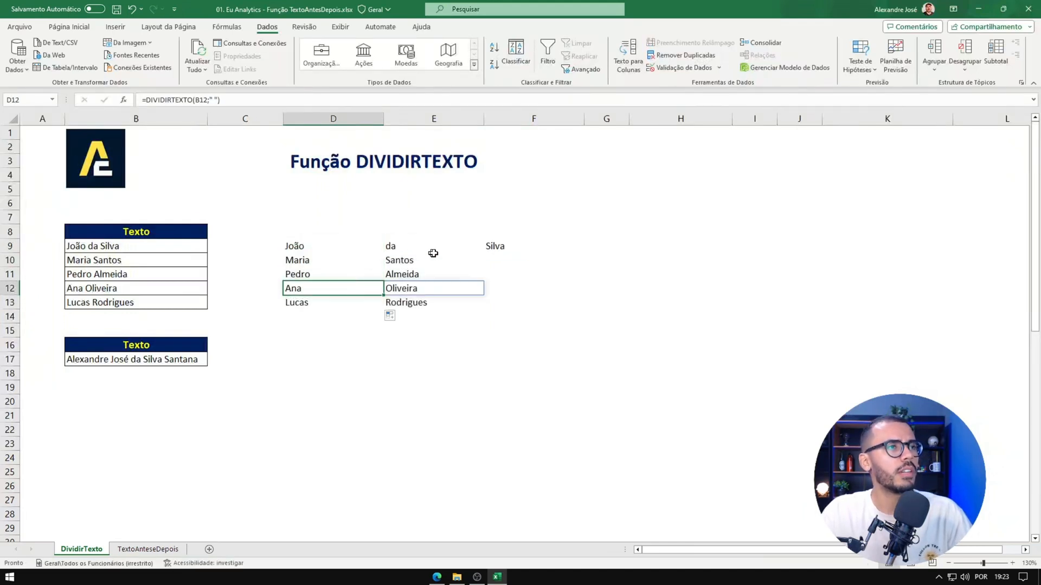
{"action": "left_click", "coordinate": [441, 255]}
{"action": "left_click_drag", "start_coordinate": [355, 247], "coordinate": [353, 304]}
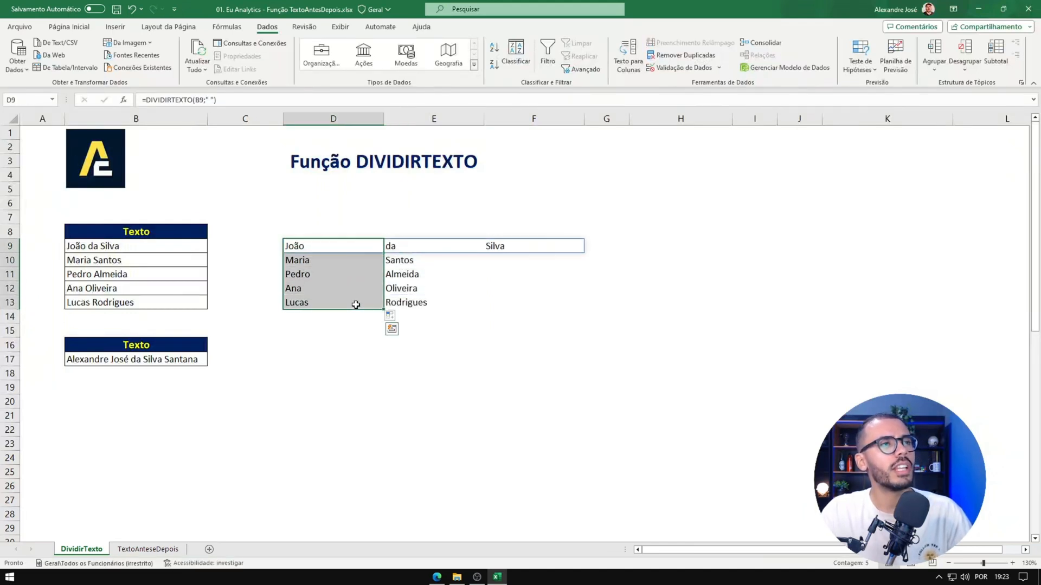
{"action": "left_click", "coordinate": [496, 286]}
Step: Enter =DIVIDIRTEXTO(B17;;" ") in D17 to split the full name into rows at spaces, and check the spilled cells
{"action": "left_click", "coordinate": [287, 359]}
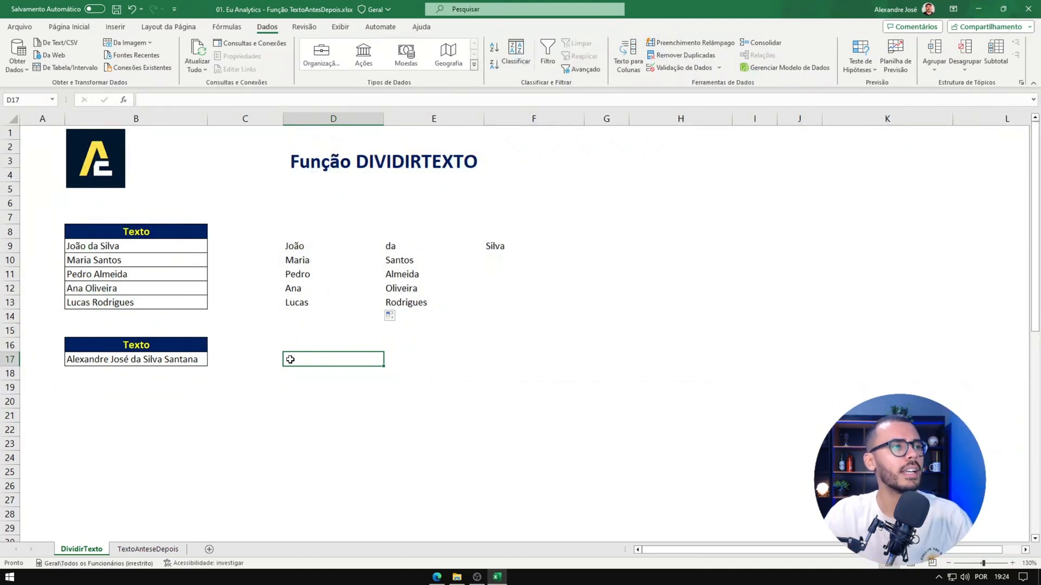
{"action": "type", "text": "=DIVIDIRTEXTO("}
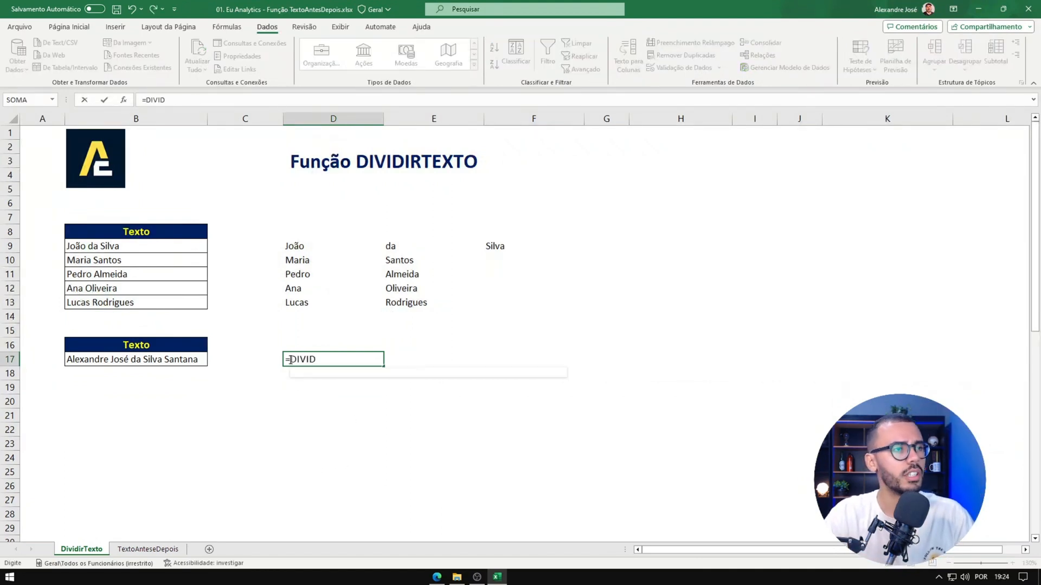
{"action": "left_click", "coordinate": [193, 361]}
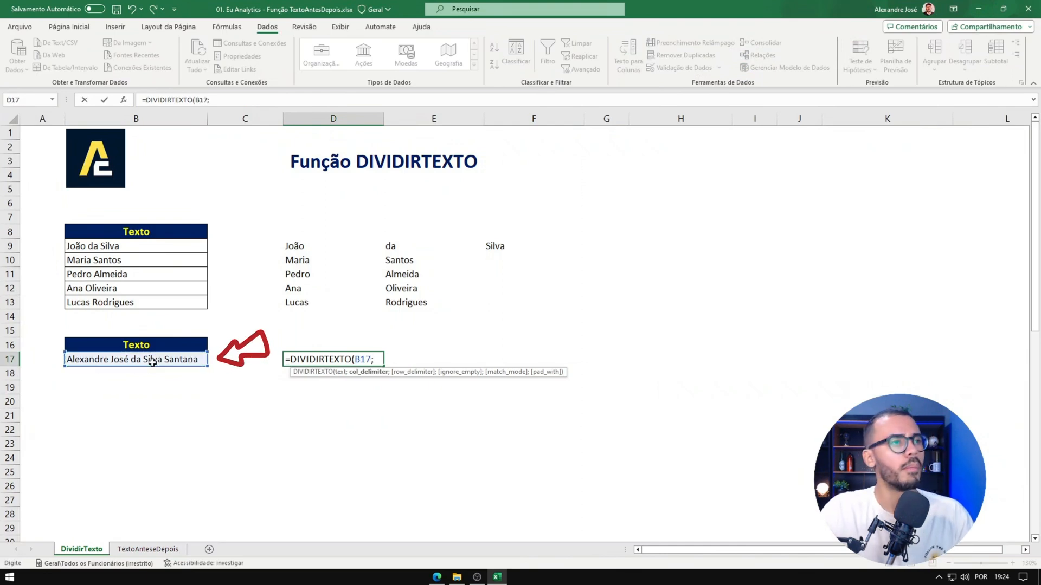
{"action": "type", "text": ";"}
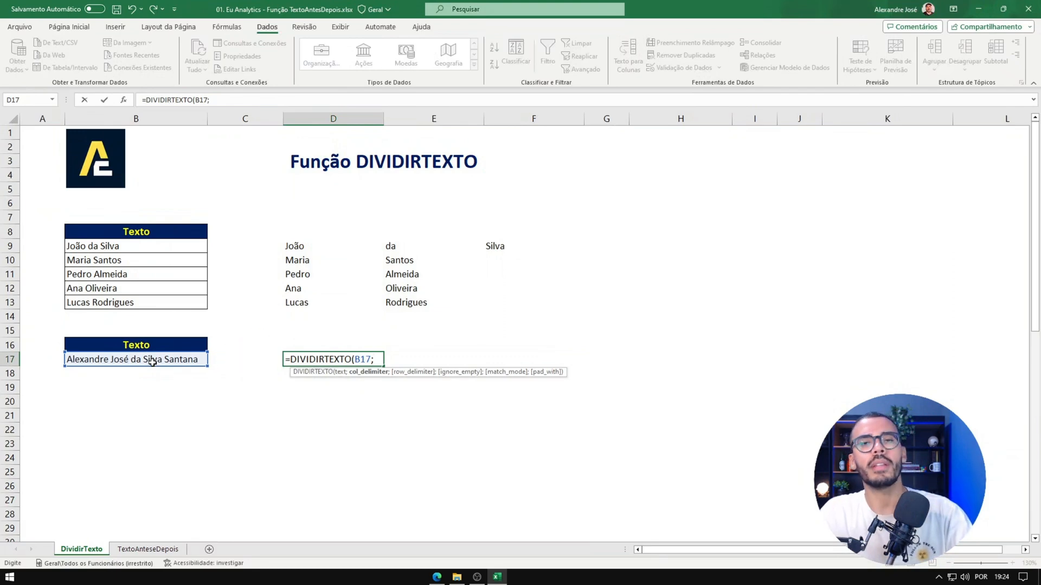
{"action": "type", "text": ";"}
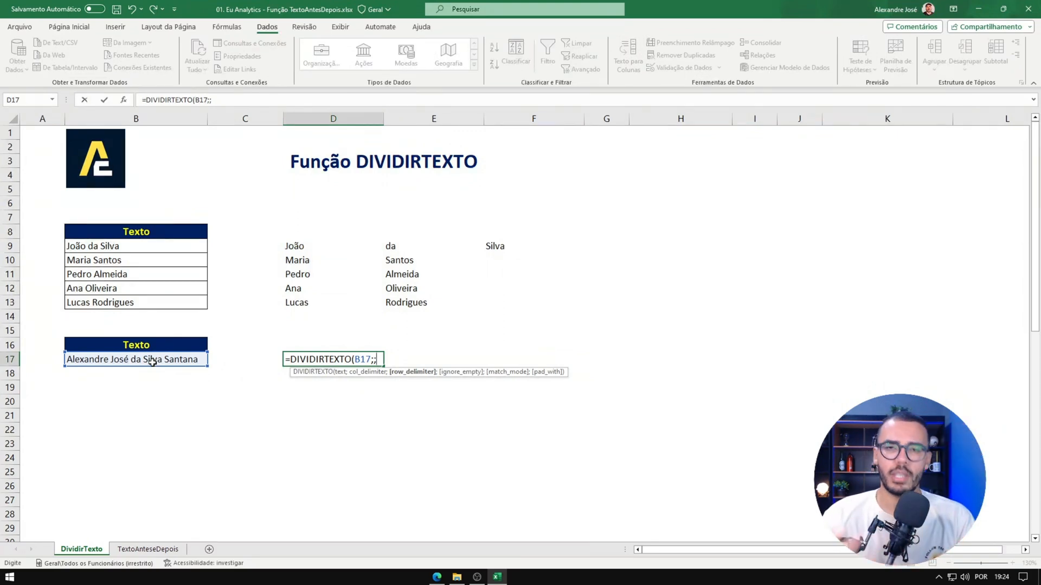
{"action": "type", "text": "\" \""}
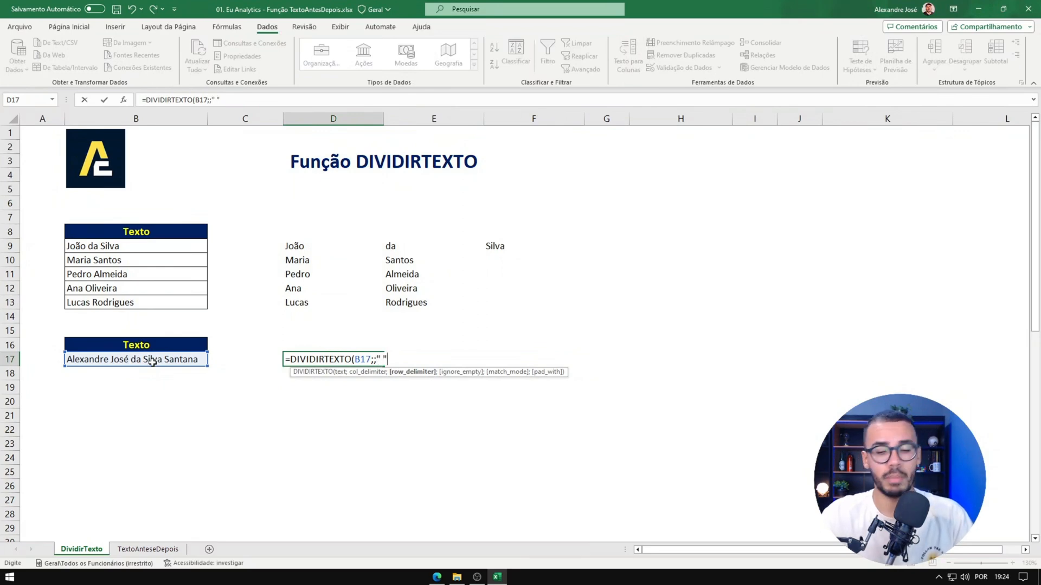
{"action": "type", "text": ")"}
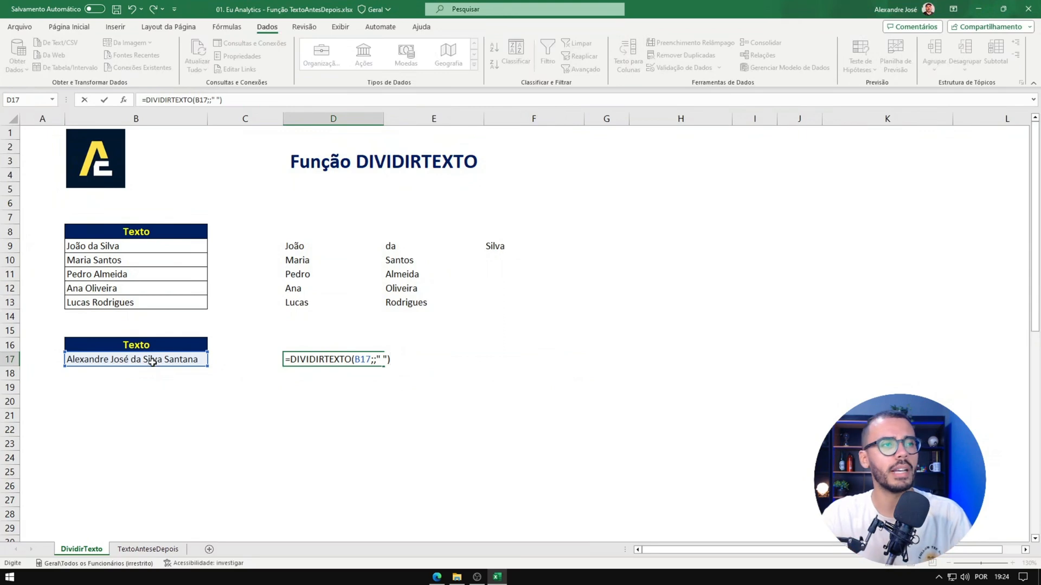
{"action": "key", "text": "Return"}
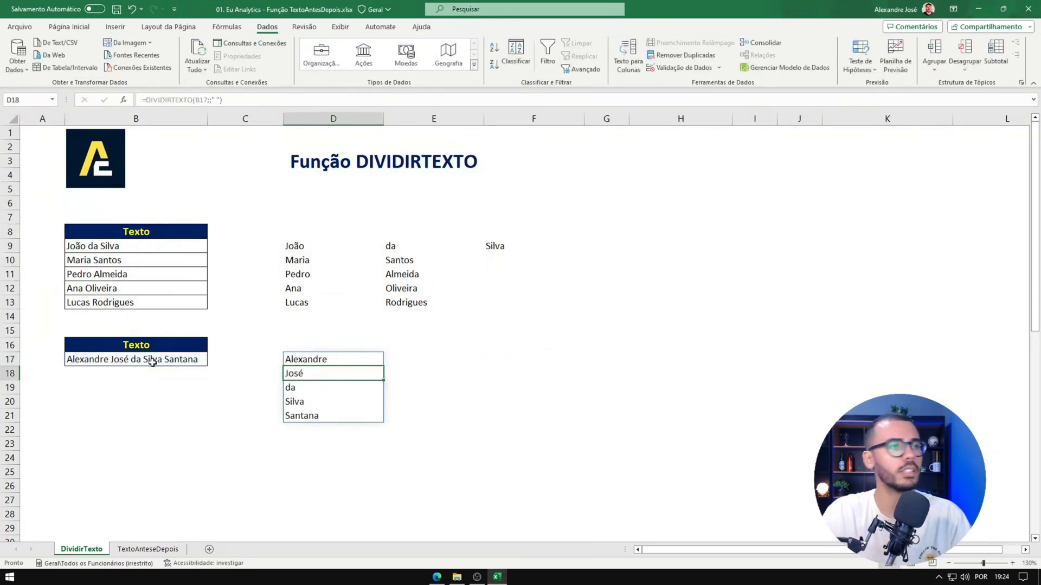
{"action": "left_click", "coordinate": [309, 361]}
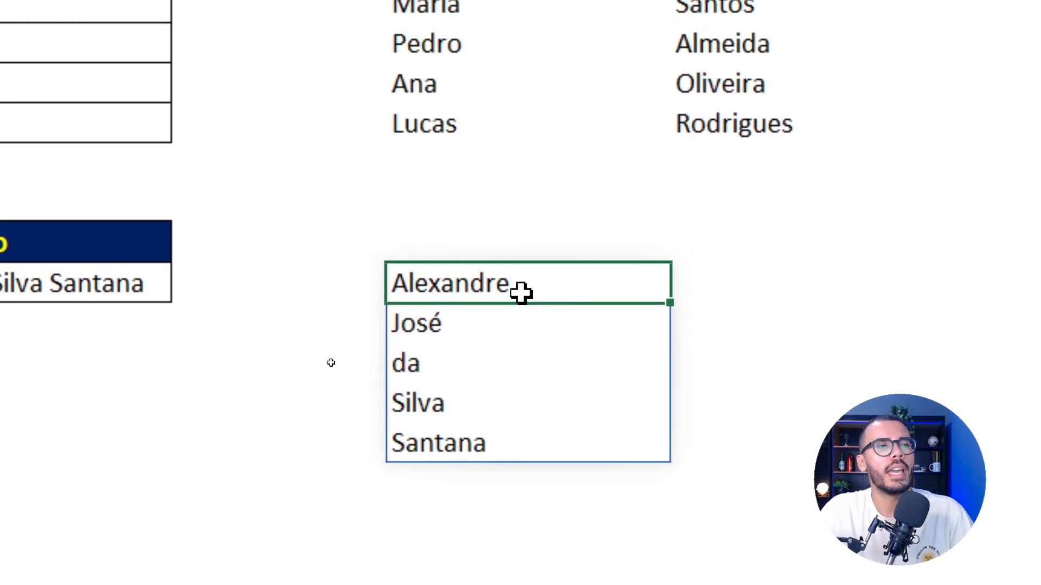
{"action": "left_click", "coordinate": [521, 327]}
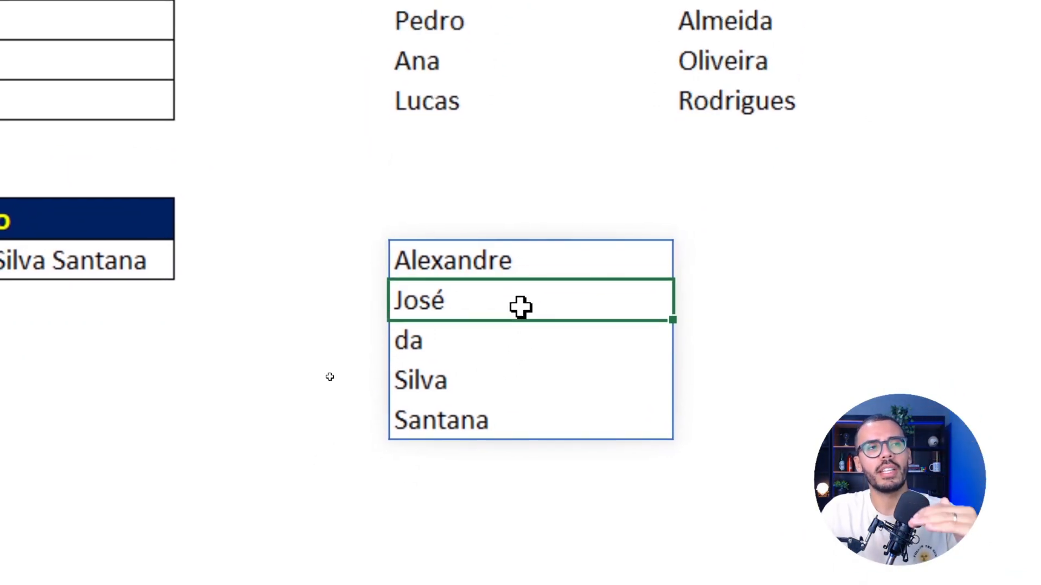
{"action": "left_click", "coordinate": [512, 366]}
{"action": "left_click", "coordinate": [500, 411]}
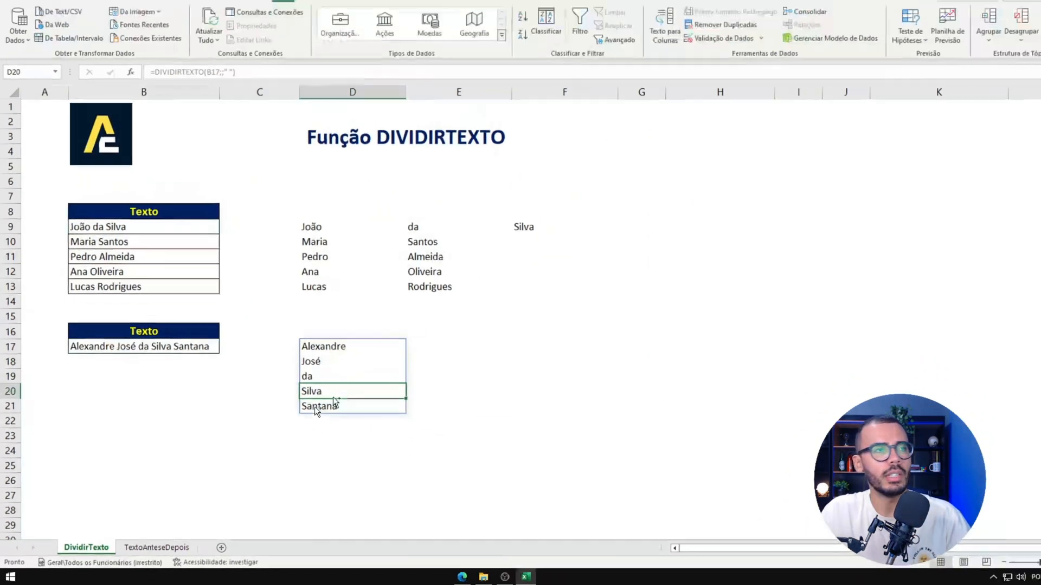
Step: Increase the height of row 42 to push the Tratando erros section further below the delimiter variation table
{"action": "scroll", "coordinate": [314, 407], "scroll_direction": "down", "scroll_amount": 10}
{"action": "scroll", "coordinate": [314, 406], "scroll_direction": "up", "scroll_amount": 2}
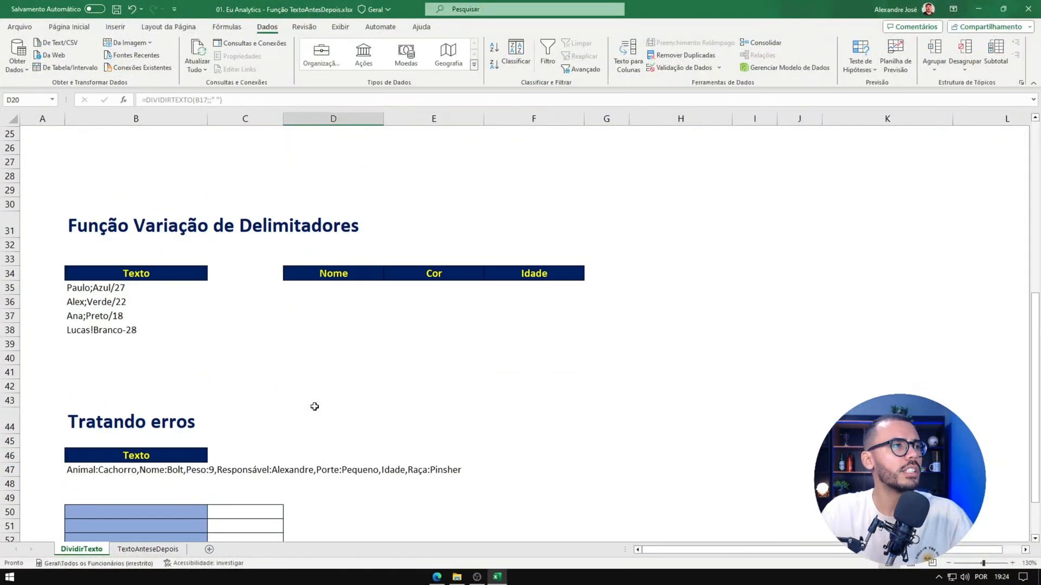
{"action": "left_click", "coordinate": [132, 233]}
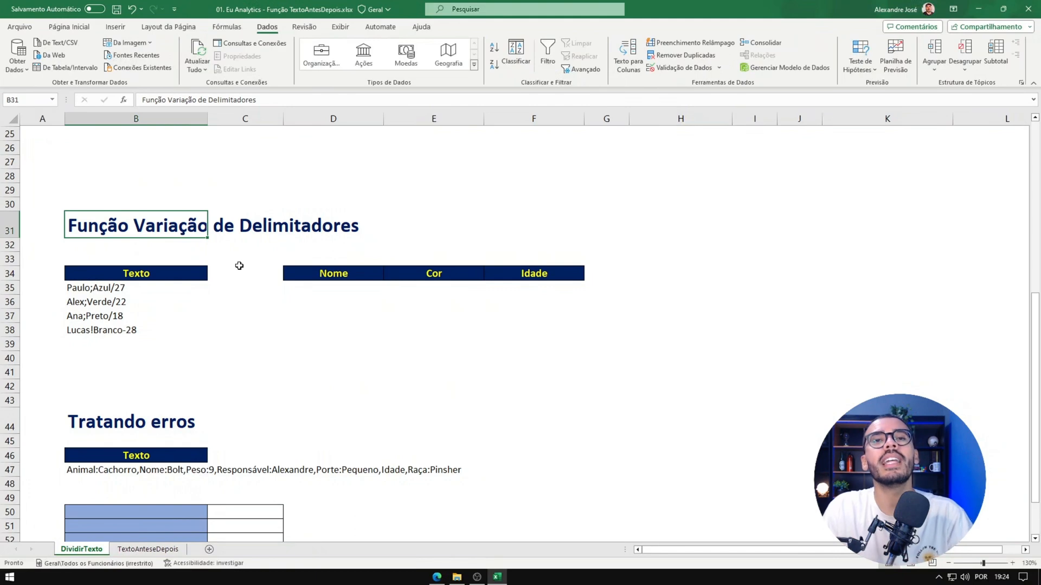
{"action": "left_click", "coordinate": [327, 284]}
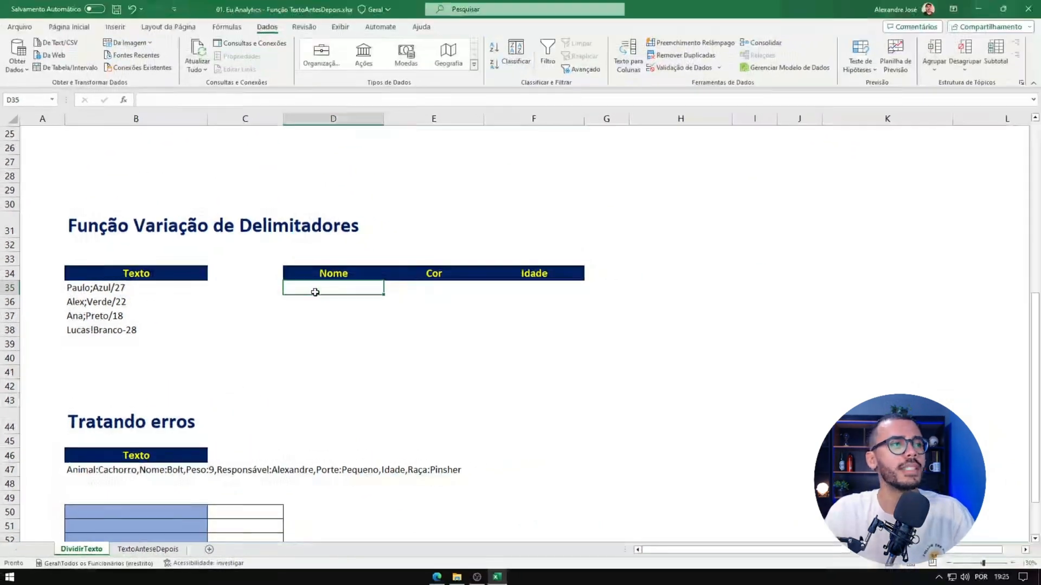
{"action": "left_click_drag", "start_coordinate": [11, 399], "coordinate": [14, 536]}
{"action": "left_click", "coordinate": [123, 358]}
{"action": "left_click", "coordinate": [130, 331]}
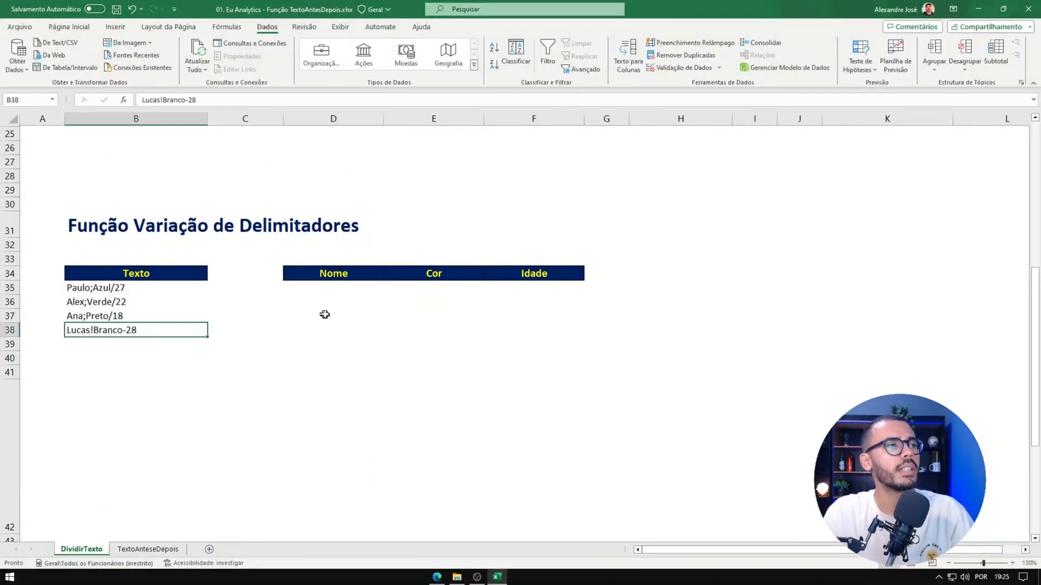
Step: Begin a DIVIDIRTEXTO formula in D35 with B35 as its text argument
{"action": "left_click", "coordinate": [325, 315]}
{"action": "left_click", "coordinate": [343, 285]}
{"action": "type", "text": "=DIVIDIRTEXTO("}
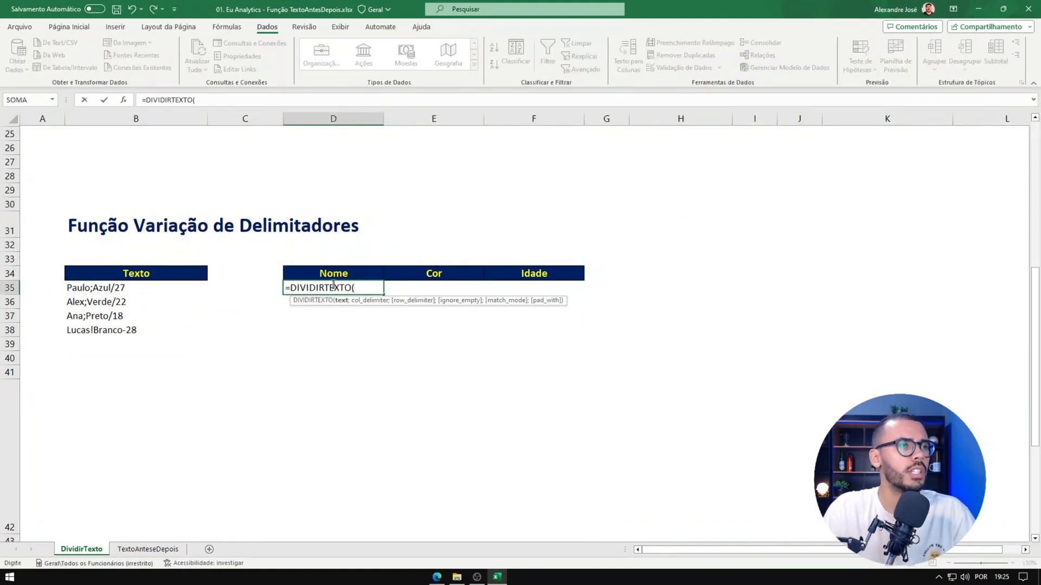
{"action": "left_click", "coordinate": [154, 288]}
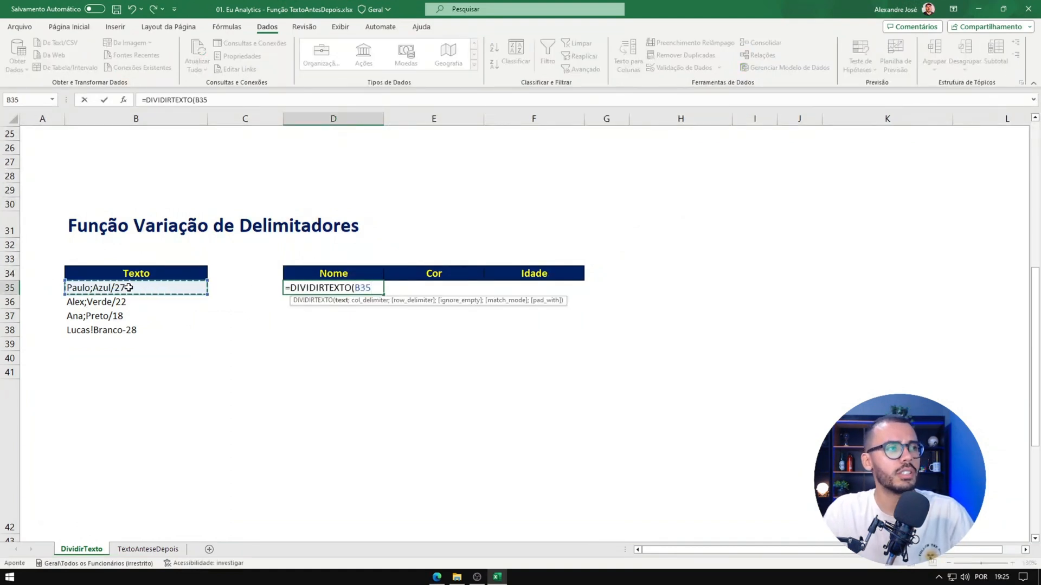
{"action": "type", "text": ";"}
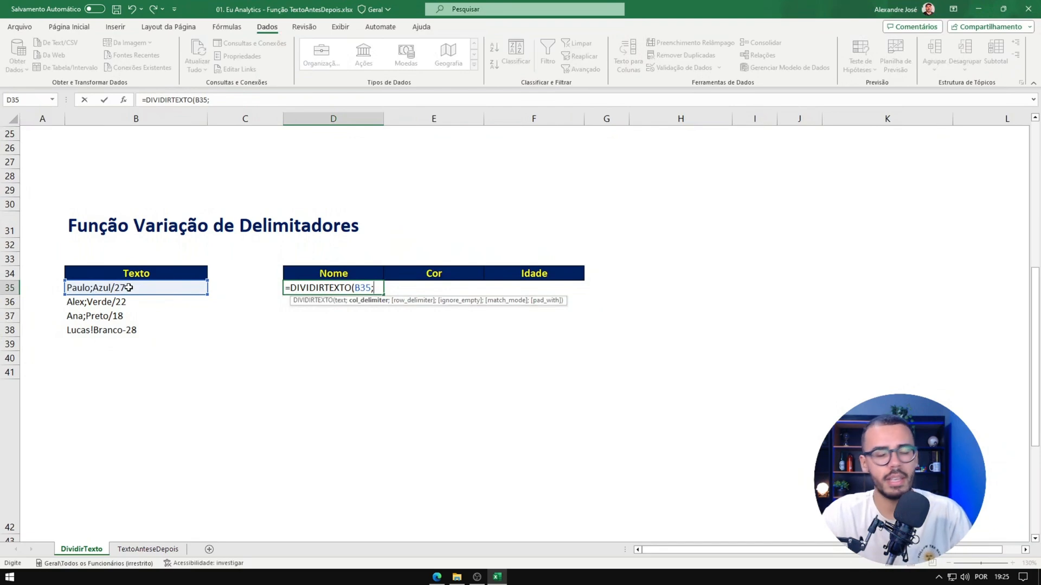
Step: Complete the D35 formula with the array {";";"/";"!";"-"} as the column delimiter and enter it
{"action": "type", "text": "{}"}
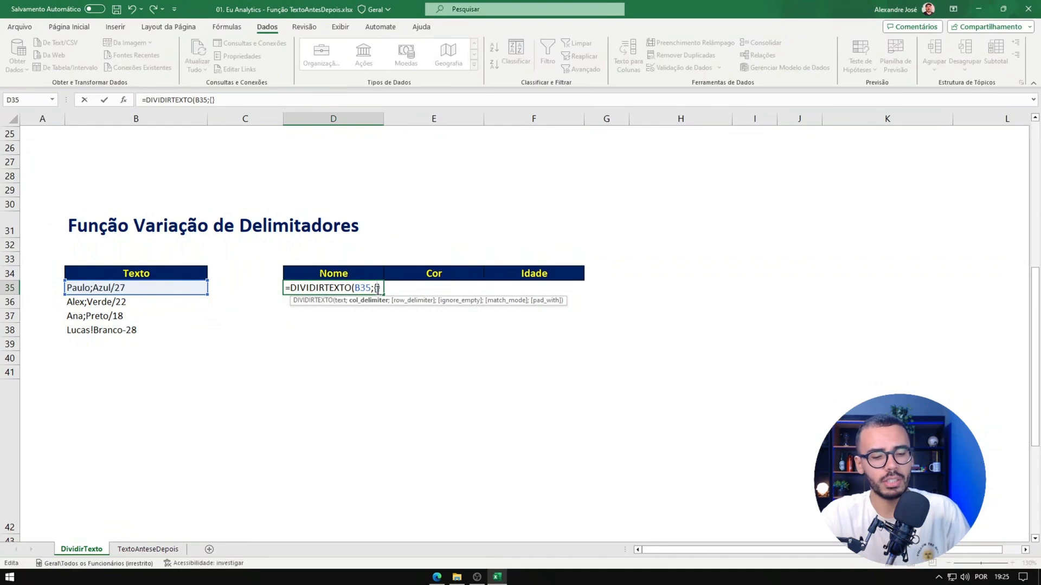
{"action": "type", "text": "\";\""}
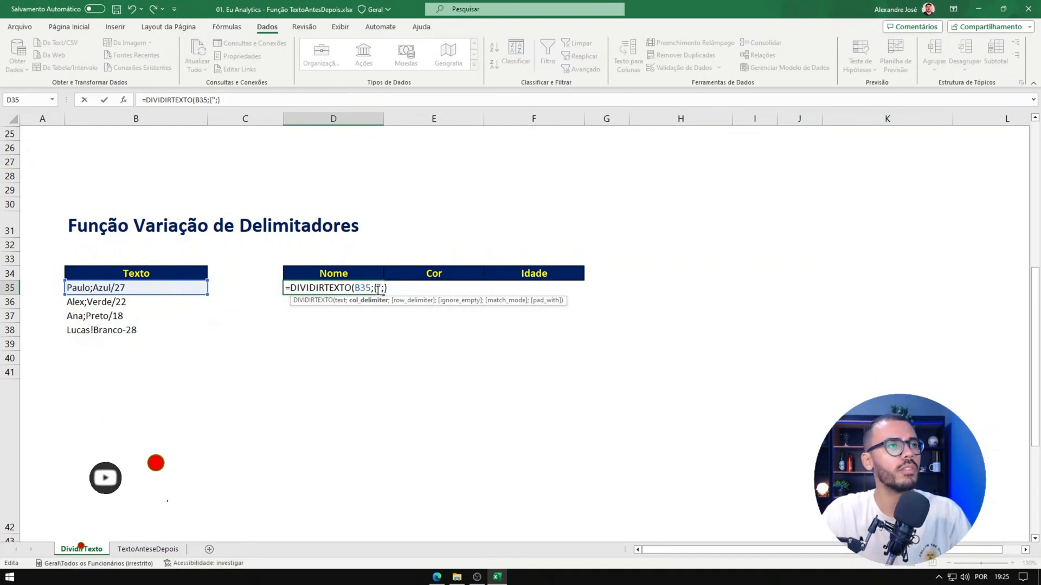
{"action": "type", "text": ";\""}
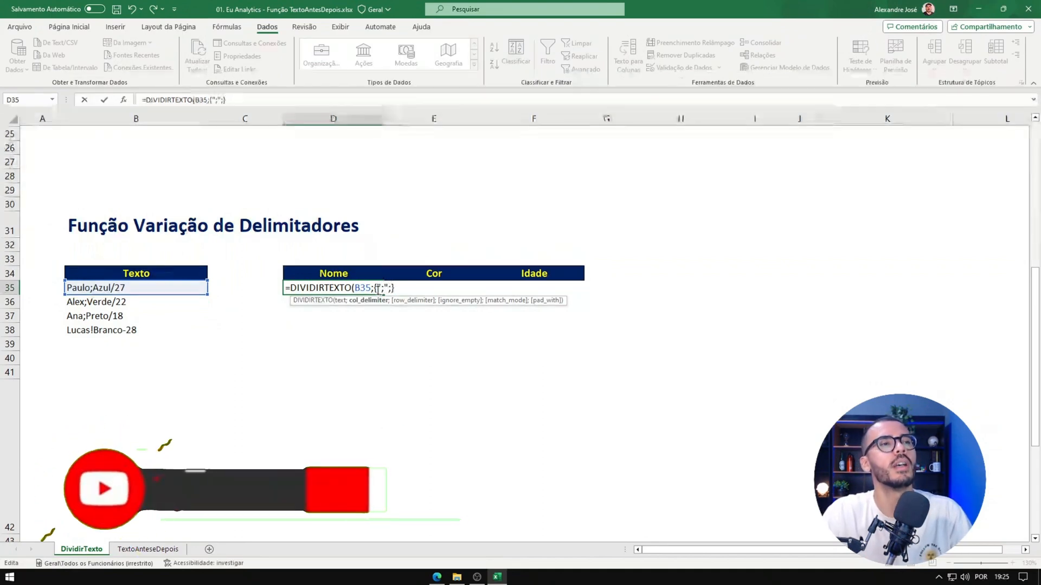
{"action": "type", "text": "\""}
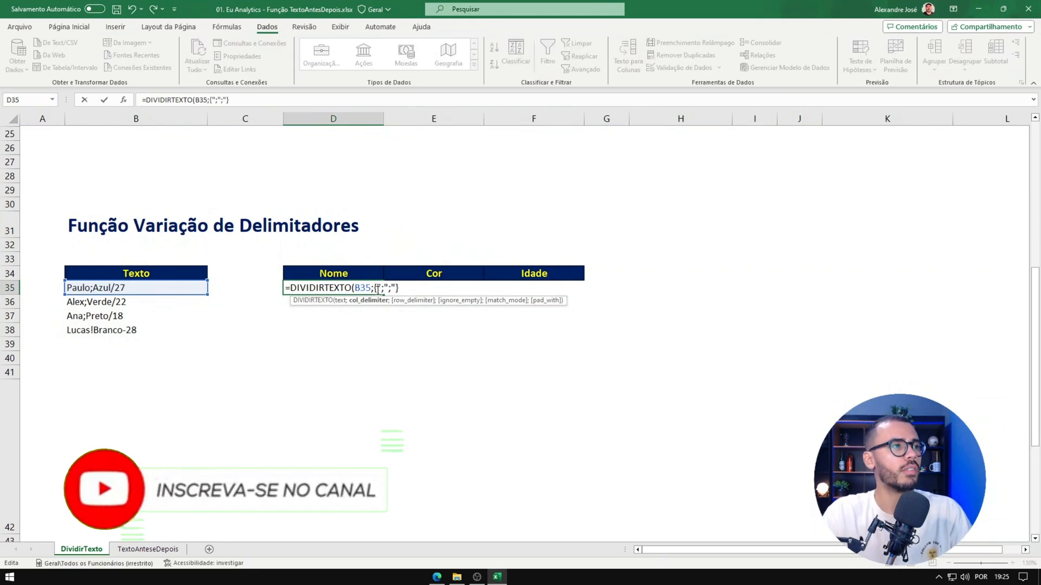
{"action": "type", "text": "/\""}
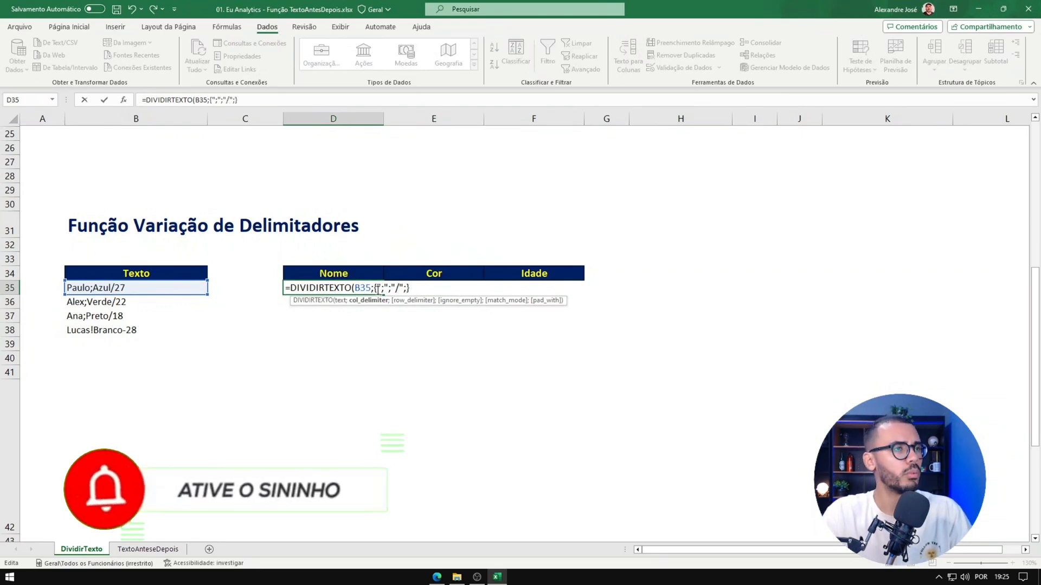
{"action": "type", "text": ";"}
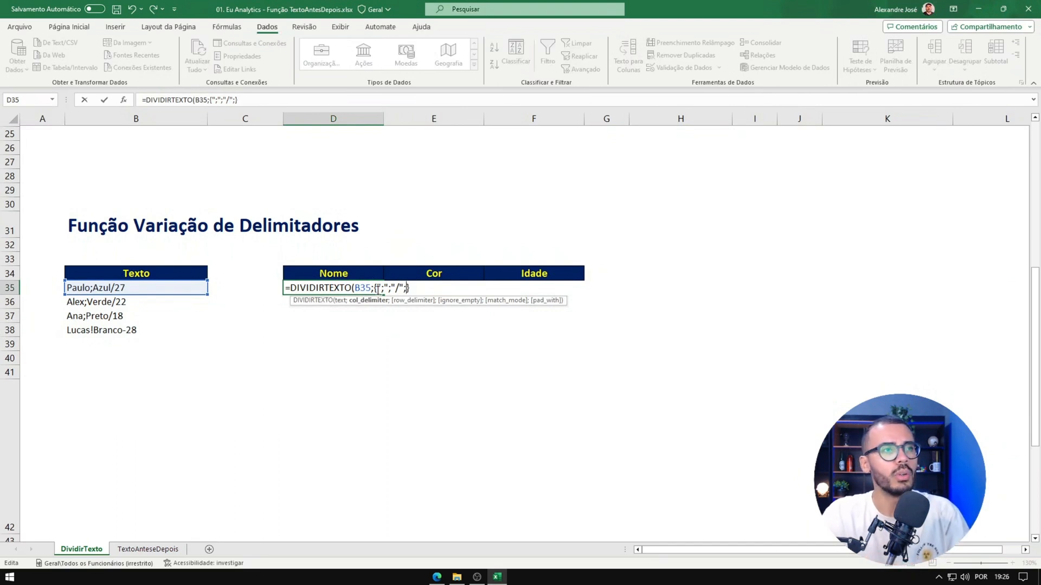
{"action": "type", "text": "\""}
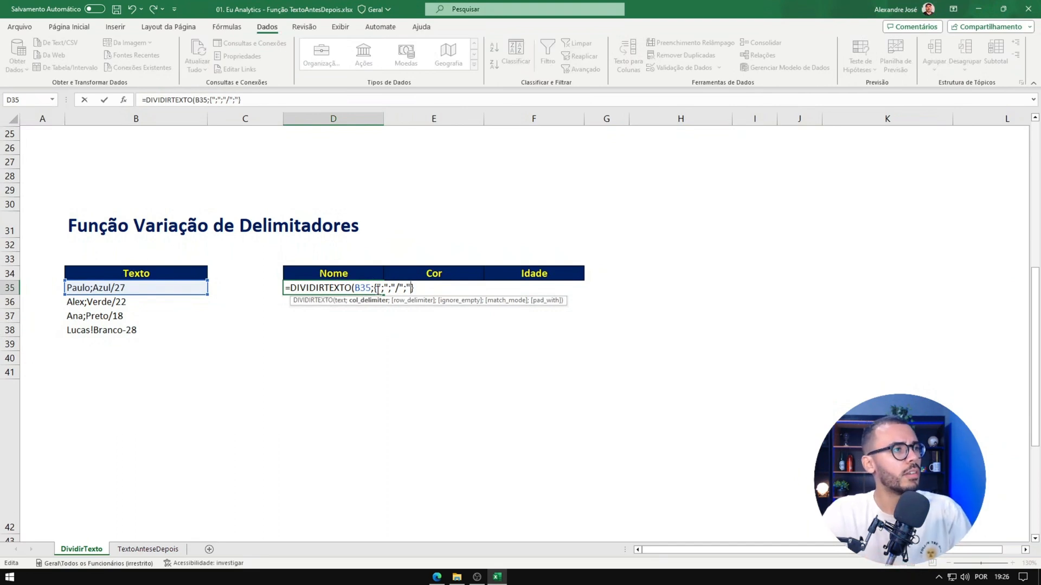
{"action": "type", "text": "!"}
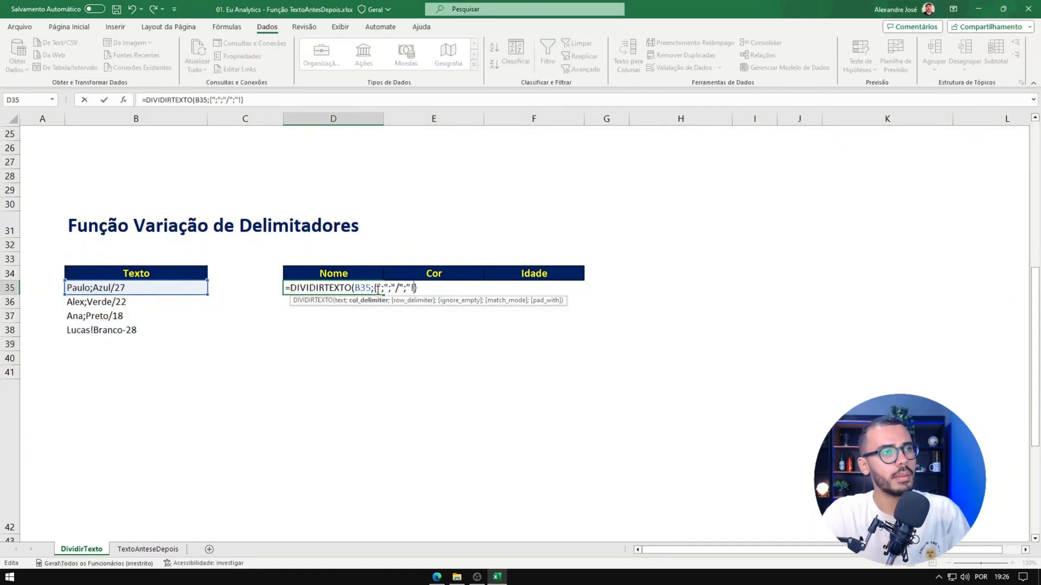
{"action": "type", "text": "\";\""}
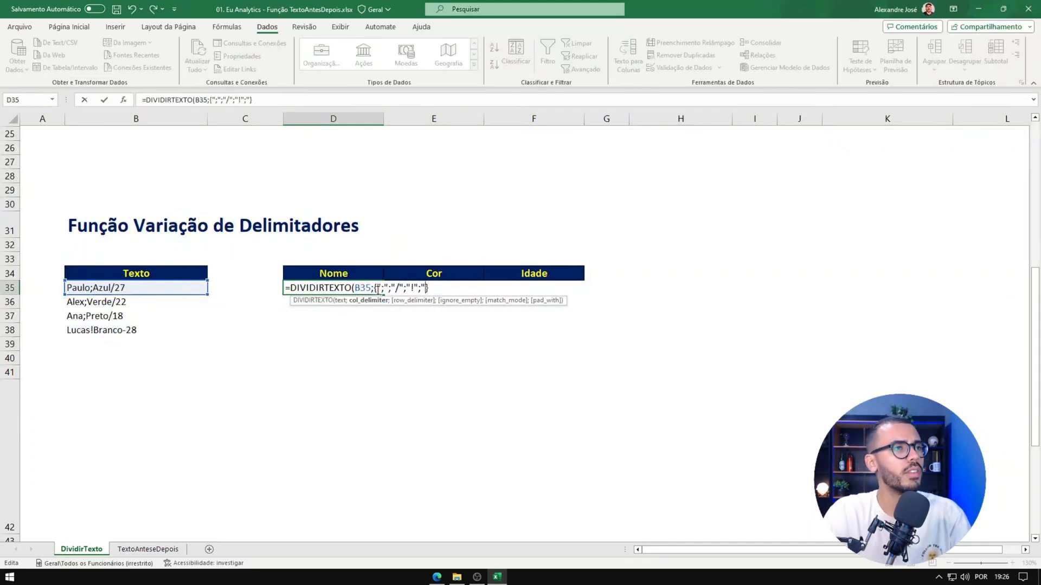
{"action": "type", "text": "-\""}
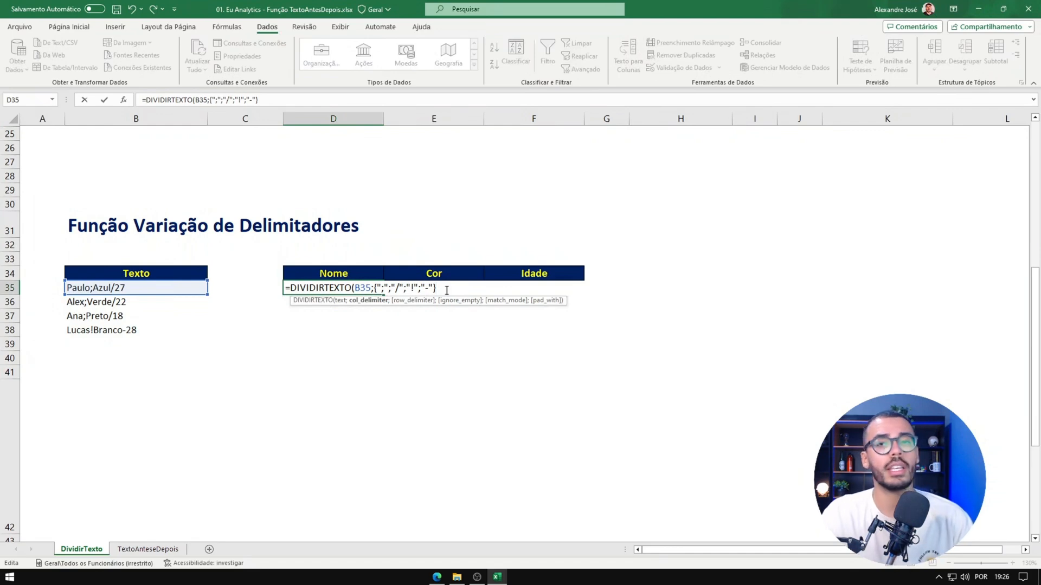
{"action": "key", "text": "Return"}
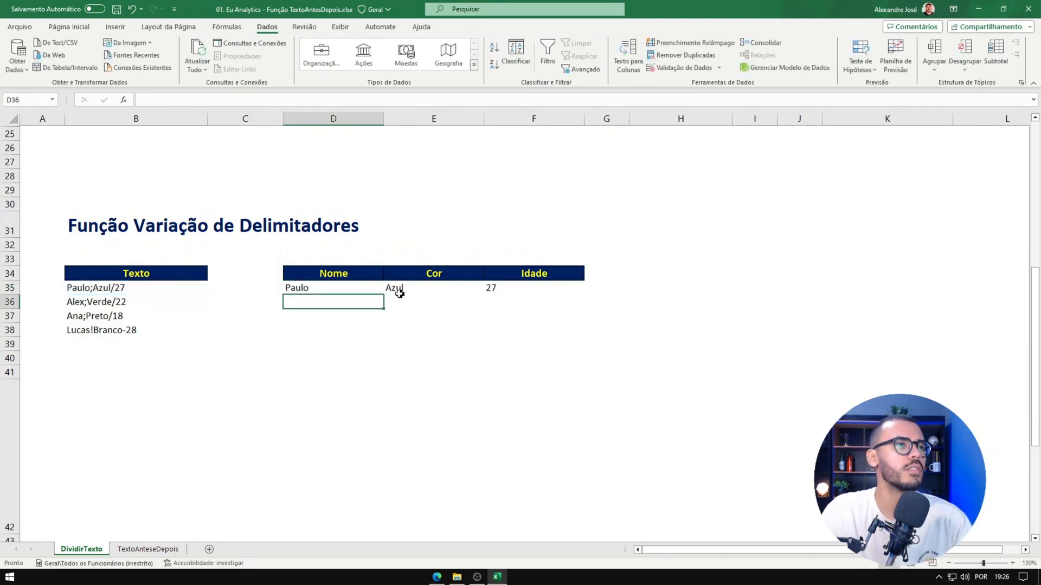
Step: Examine the D35 formula and how its result spreads across the Nome, Cor and Idade columns
{"action": "left_click", "coordinate": [358, 292]}
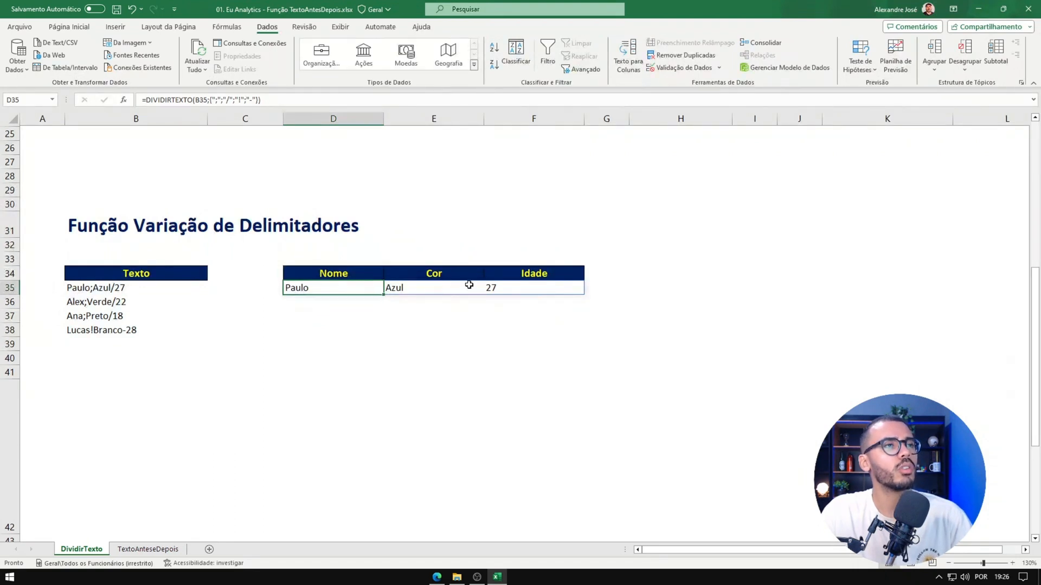
{"action": "left_click_drag", "start_coordinate": [376, 286], "coordinate": [547, 279]}
{"action": "left_click", "coordinate": [428, 316]}
{"action": "left_click_drag", "start_coordinate": [350, 287], "coordinate": [522, 287]}
{"action": "left_click", "coordinate": [339, 288]}
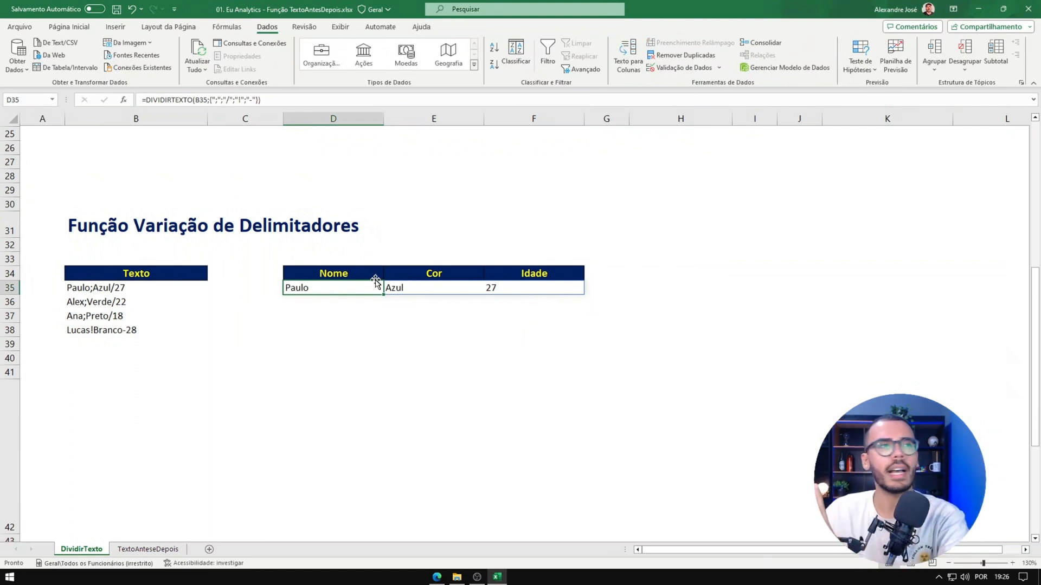
{"action": "left_click_drag", "start_coordinate": [376, 285], "coordinate": [558, 287]}
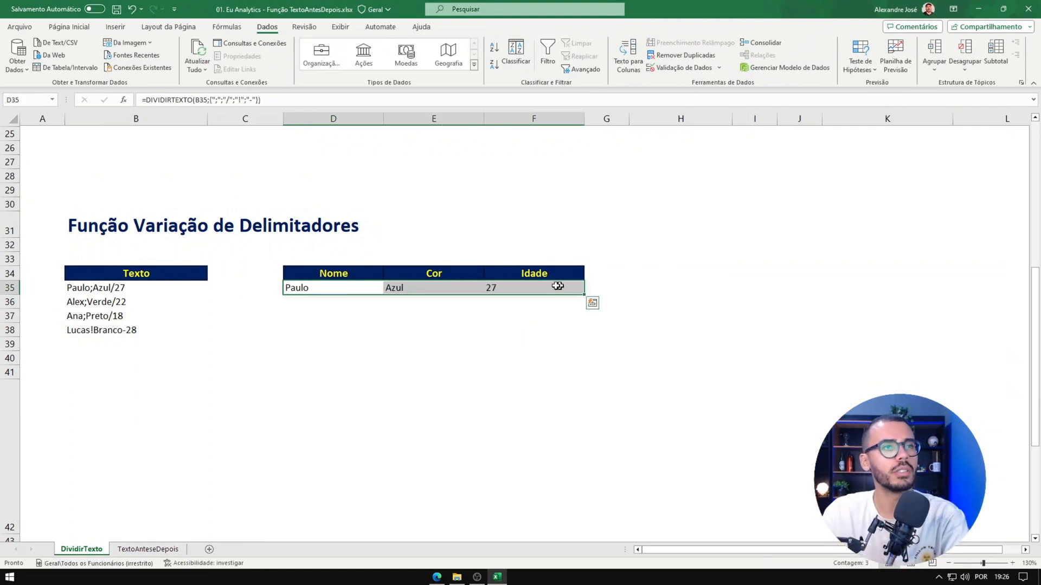
{"action": "left_click", "coordinate": [589, 292]}
Step: Fill the D35 formula down to D38 and check row 38's split values against the source text in B38
{"action": "left_click", "coordinate": [342, 287]}
{"action": "left_click_drag", "start_coordinate": [383, 295], "coordinate": [370, 338]}
{"action": "left_click", "coordinate": [368, 332]}
{"action": "left_click", "coordinate": [392, 331]}
{"action": "left_click", "coordinate": [489, 332]}
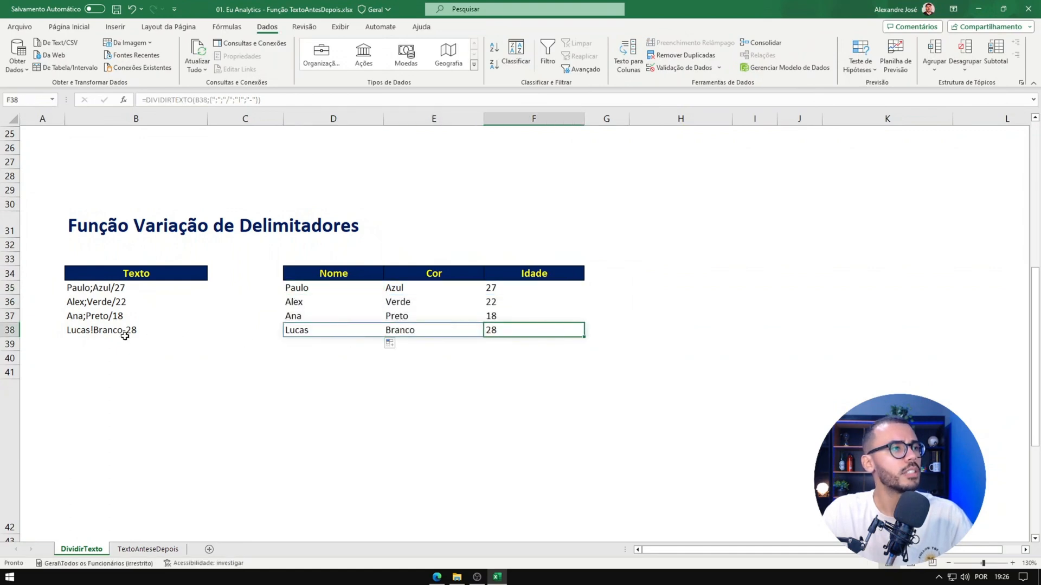
{"action": "left_click", "coordinate": [124, 334]}
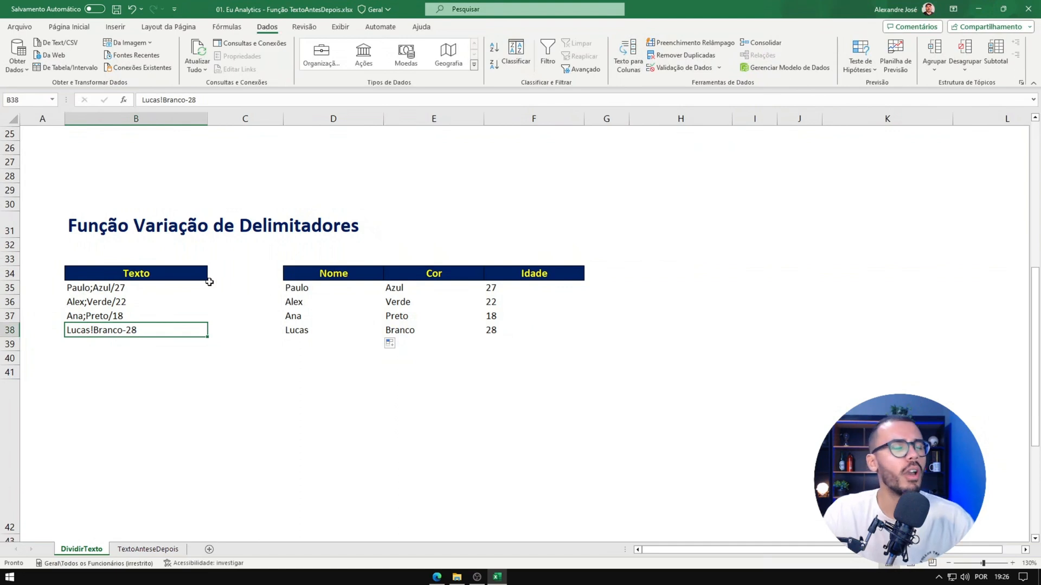
Step: Enter =DIVIDIRTEXTO(B47;":";",") in B50 of the Tratando erros section to split the text into columns at colons and rows at commas
{"action": "scroll", "coordinate": [209, 282], "scroll_direction": "down", "scroll_amount": 5}
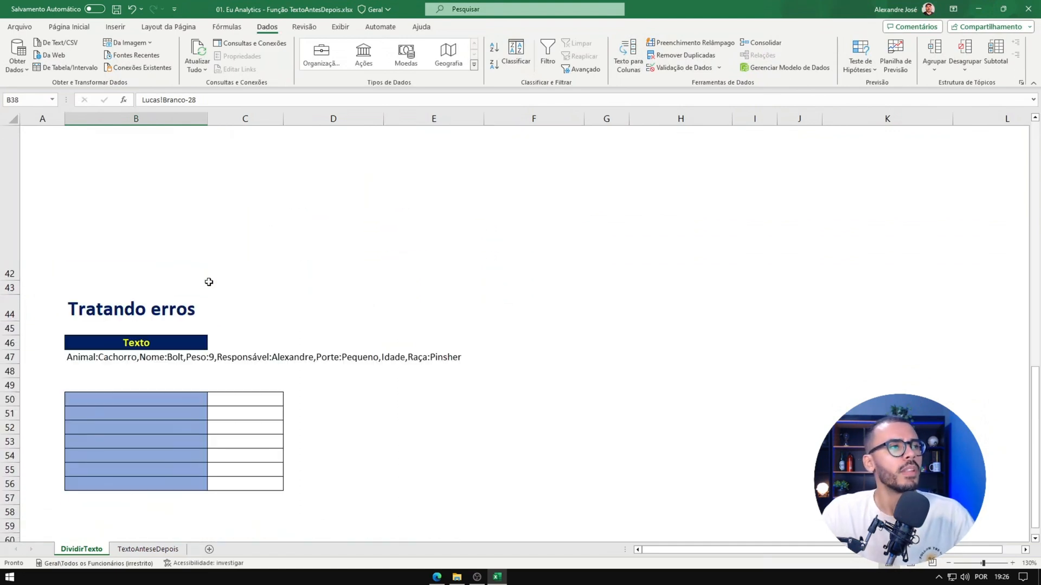
{"action": "scroll", "coordinate": [208, 281], "scroll_direction": "down", "scroll_amount": 2}
{"action": "left_click", "coordinate": [189, 315]}
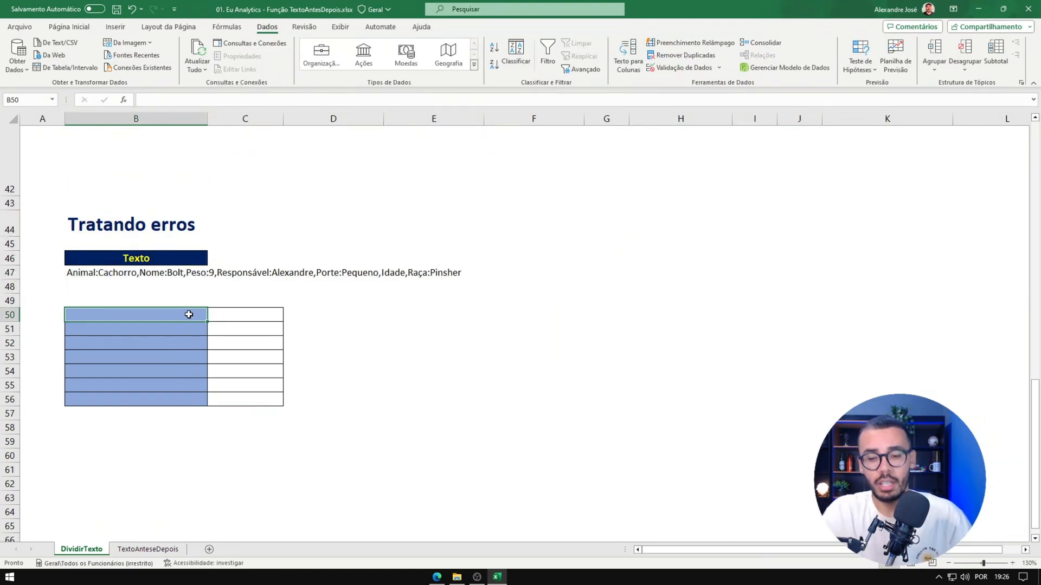
{"action": "type", "text": "=DIVIDIRTEXTO("}
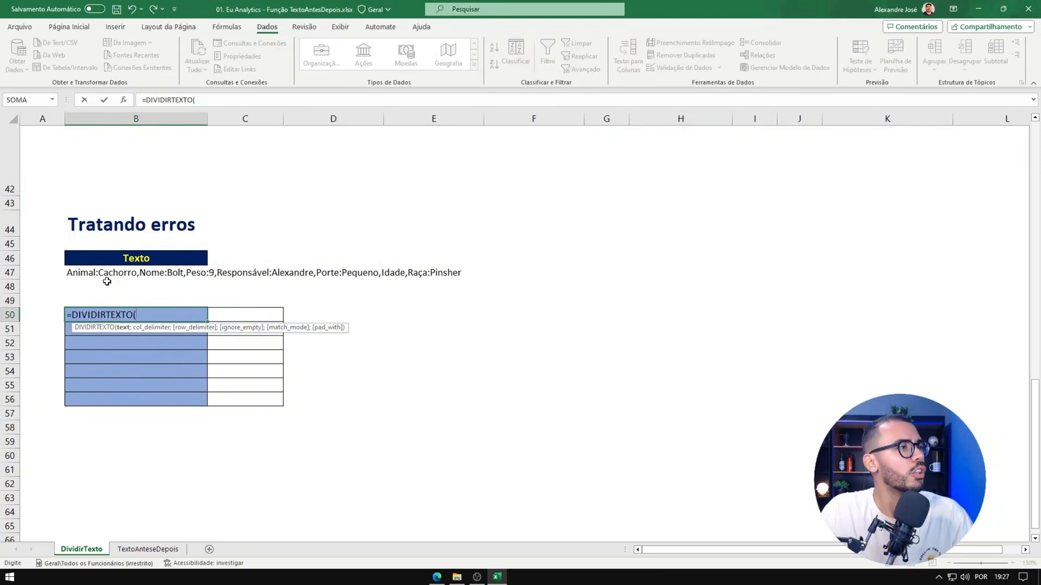
{"action": "key", "text": "Escape"}
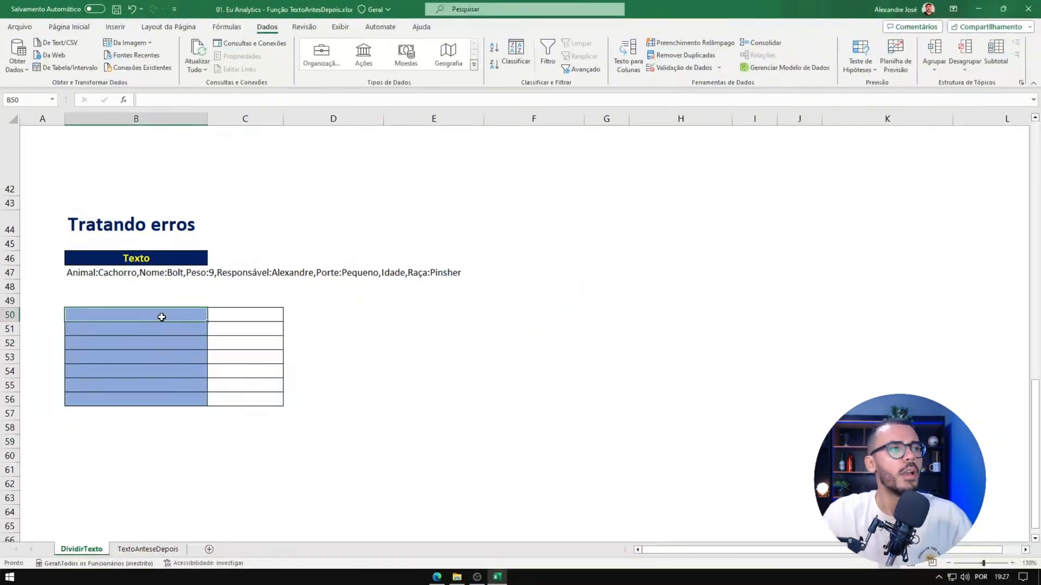
{"action": "type", "text": "=DIVI"}
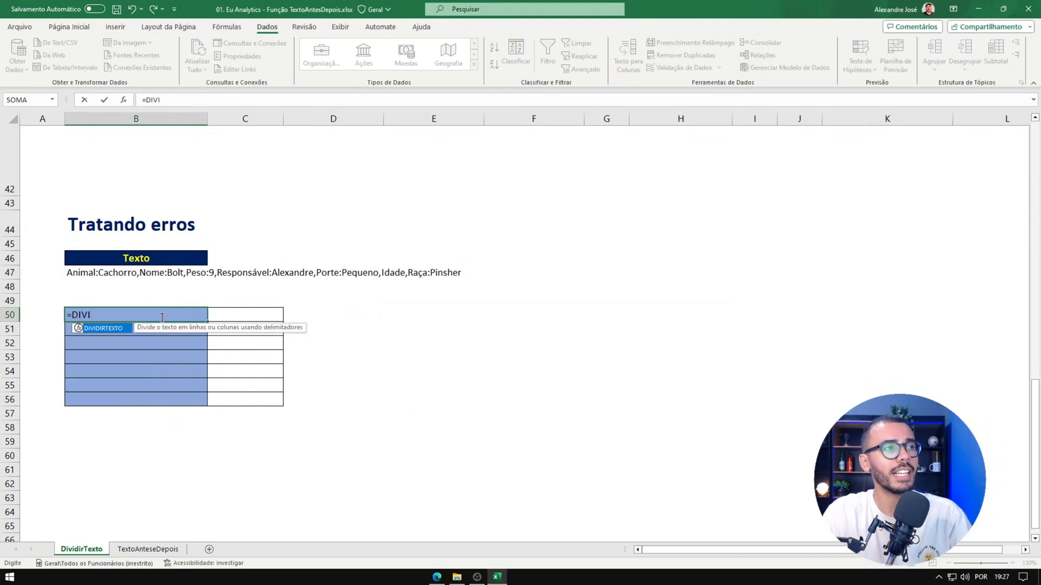
{"action": "key", "text": "Tab"}
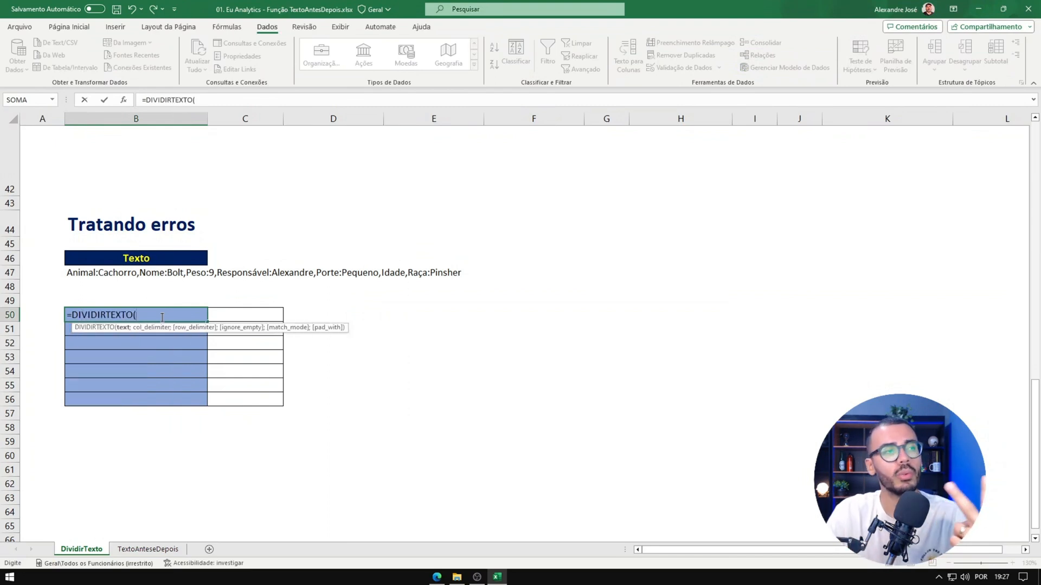
{"action": "left_click", "coordinate": [88, 272]}
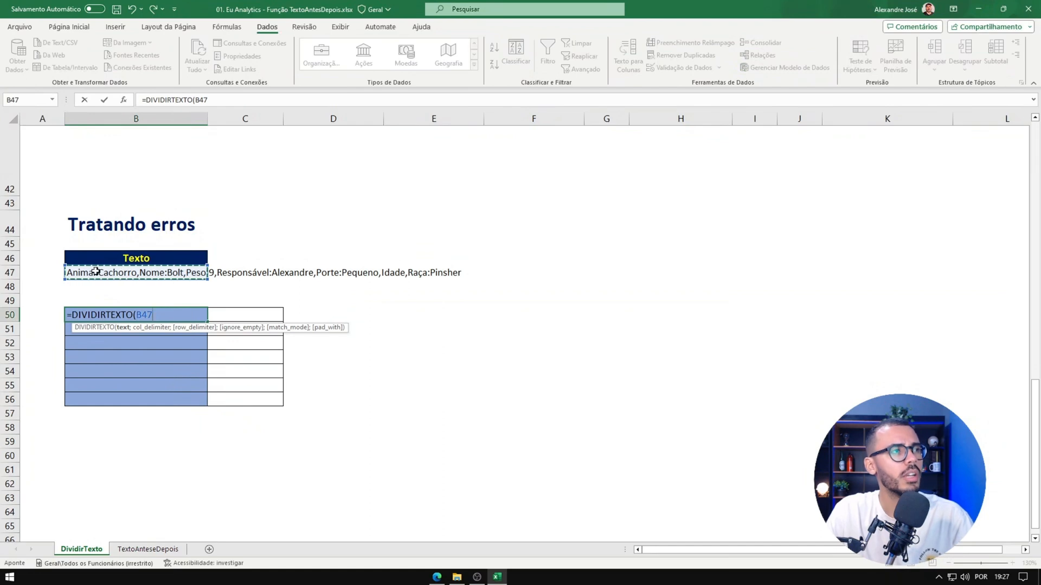
{"action": "type", "text": ";"}
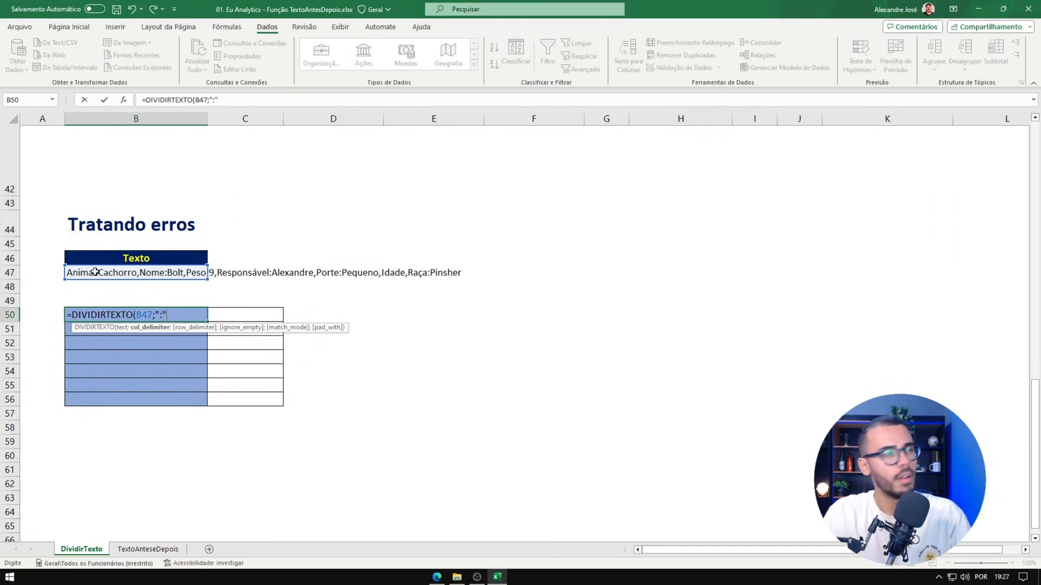
{"action": "type", "text": "\":\""}
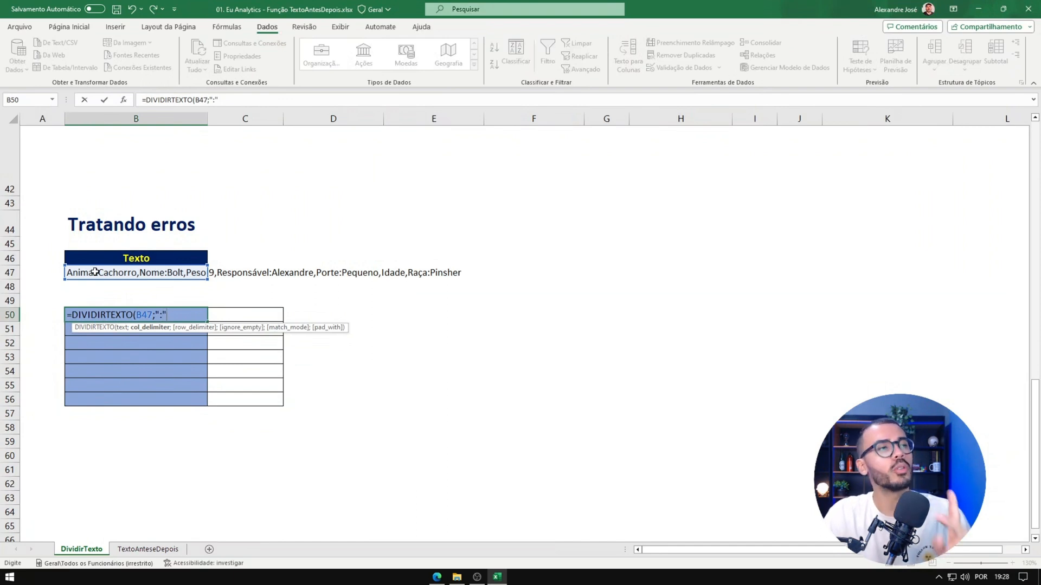
{"action": "type", "text": ";\","}
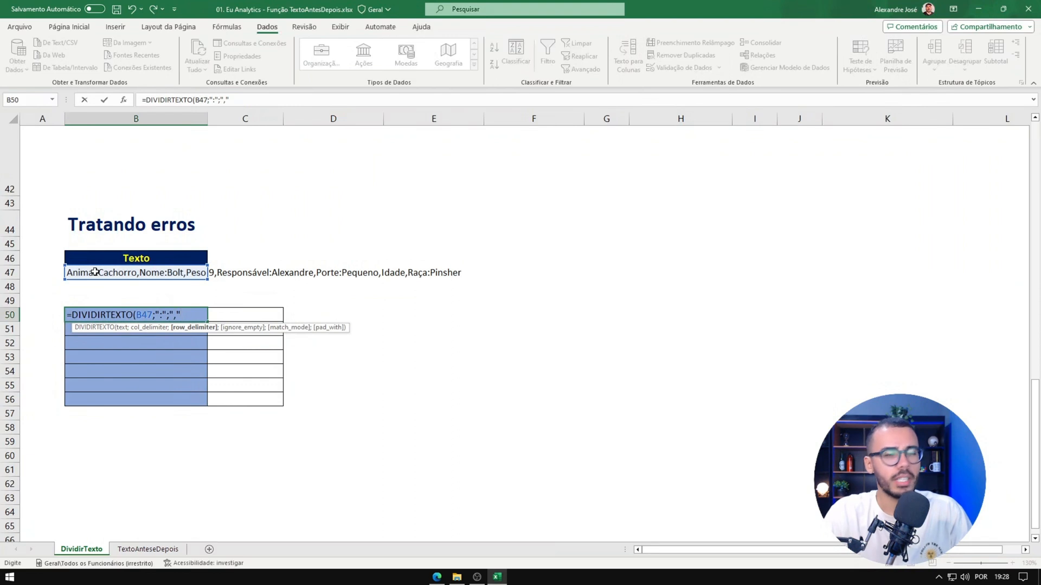
{"action": "key", "text": "Return"}
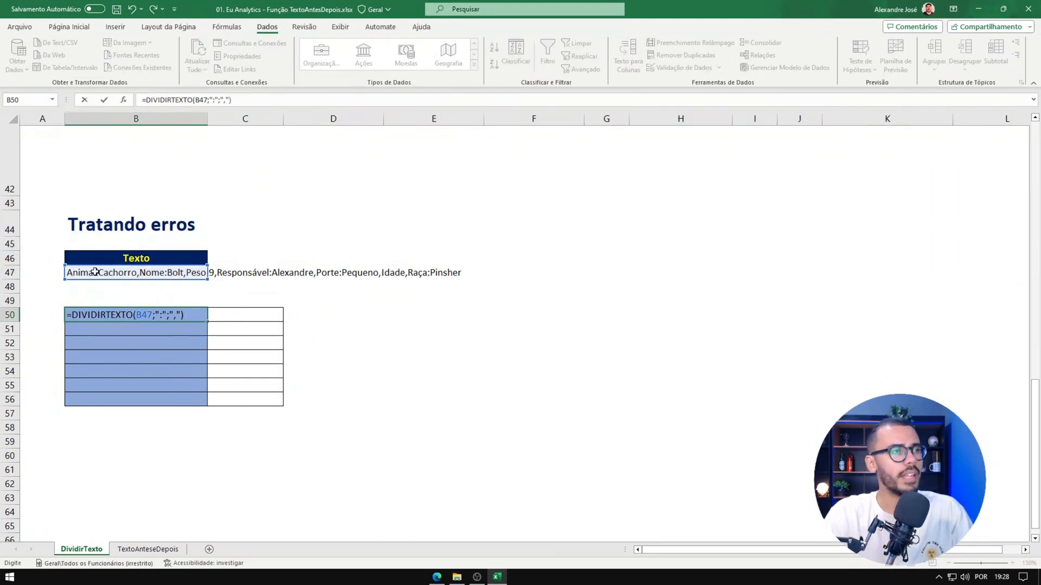
Step: Examine the Idade value in C55, its entry in the source text in row 47, and the formula in B50
{"action": "left_click", "coordinate": [132, 313]}
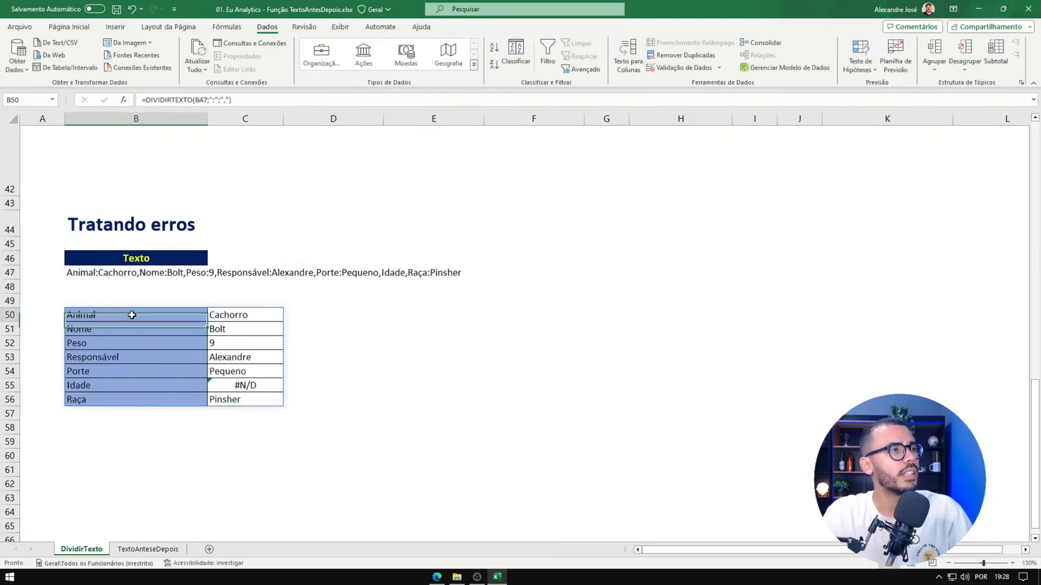
{"action": "left_click", "coordinate": [140, 300]}
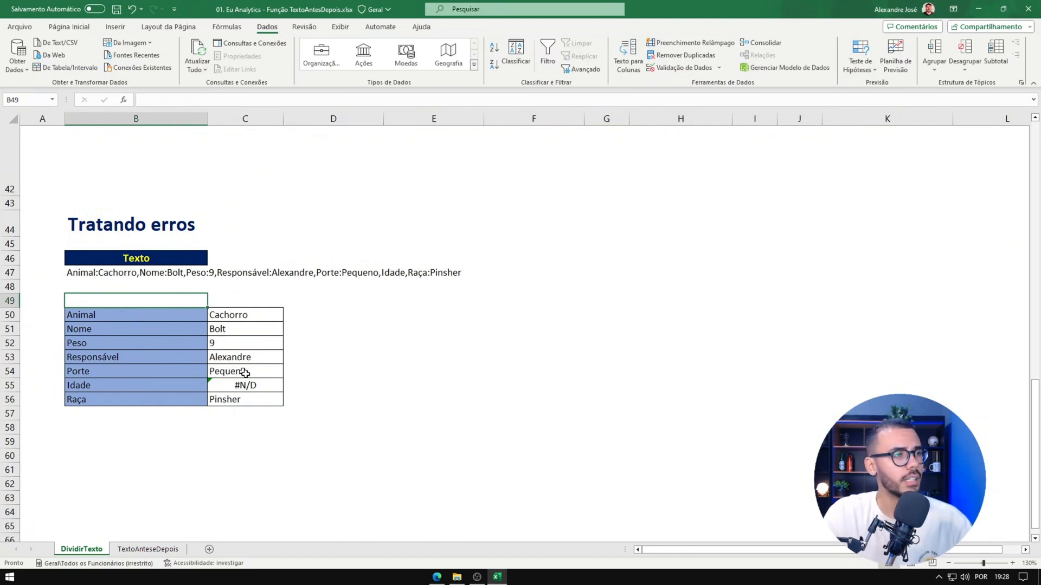
{"action": "left_click", "coordinate": [258, 385]}
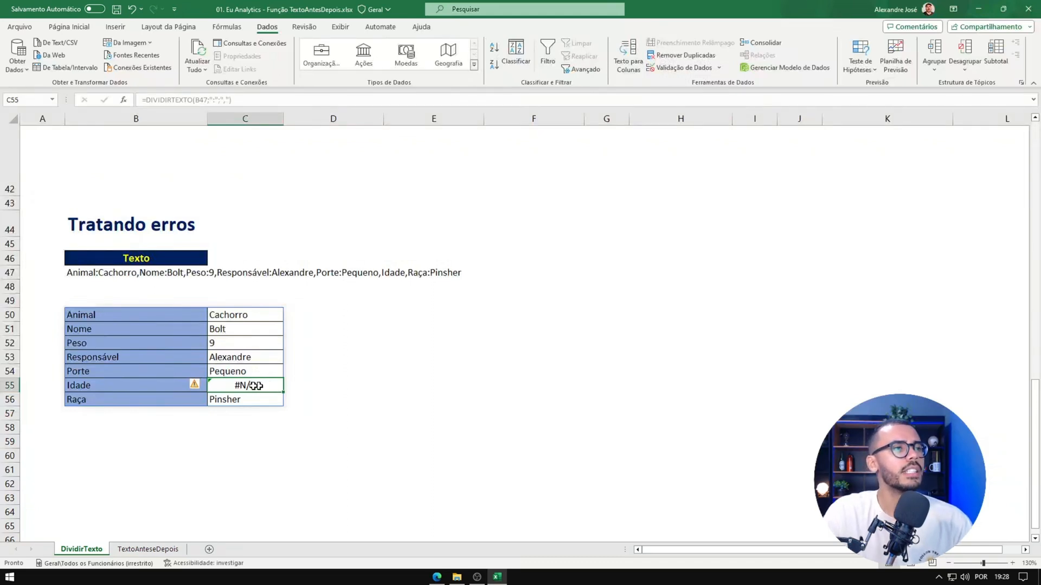
{"action": "left_click", "coordinate": [391, 273]}
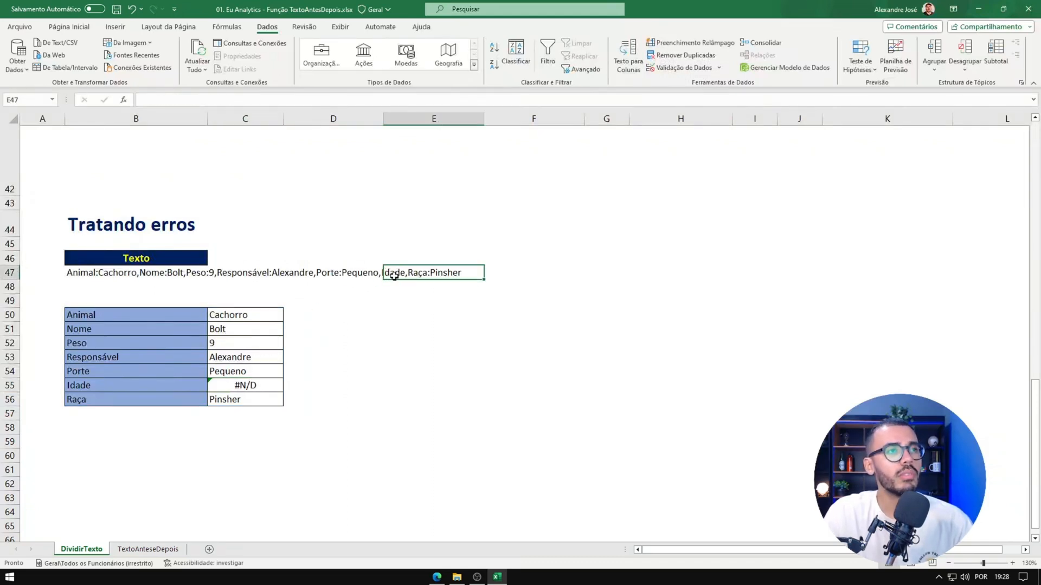
{"action": "left_click", "coordinate": [152, 316]}
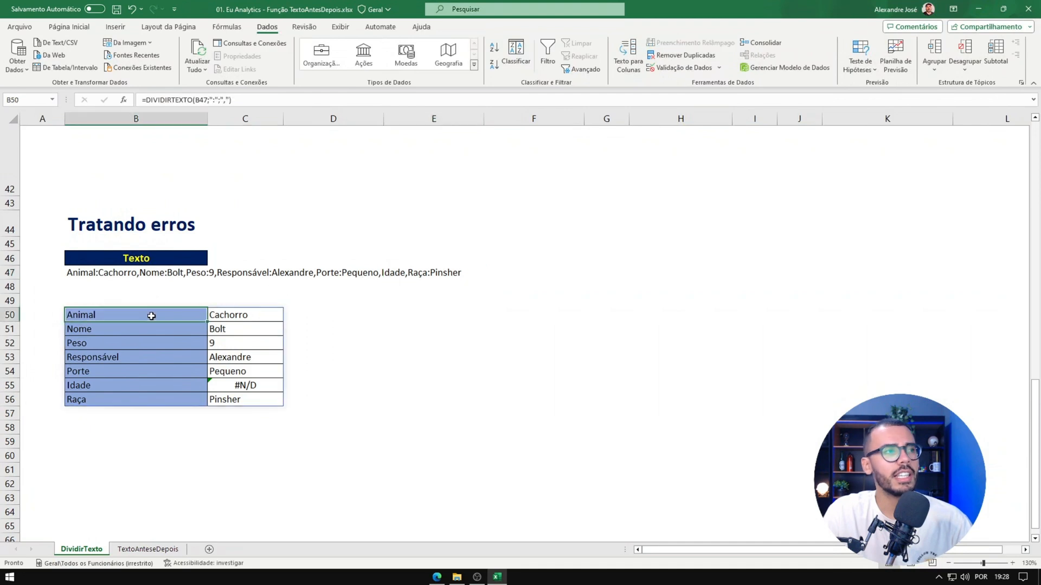
Step: Extend the B50 formula to =DIVIDIRTEXTO(B47;":";",";;;"") so missing values are padded with empty text
{"action": "left_click", "coordinate": [230, 100]}
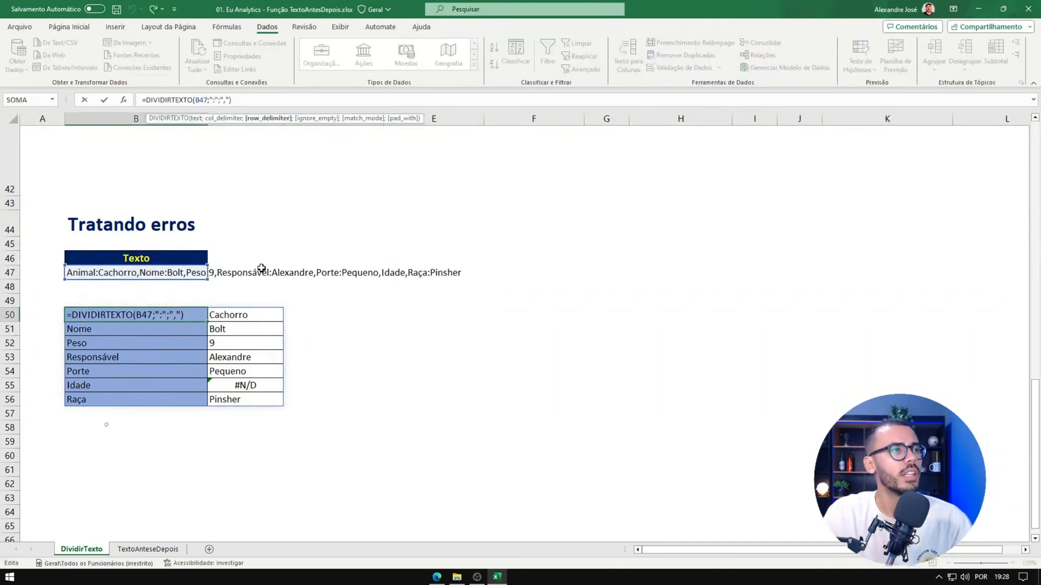
{"action": "key", "text": "Escape"}
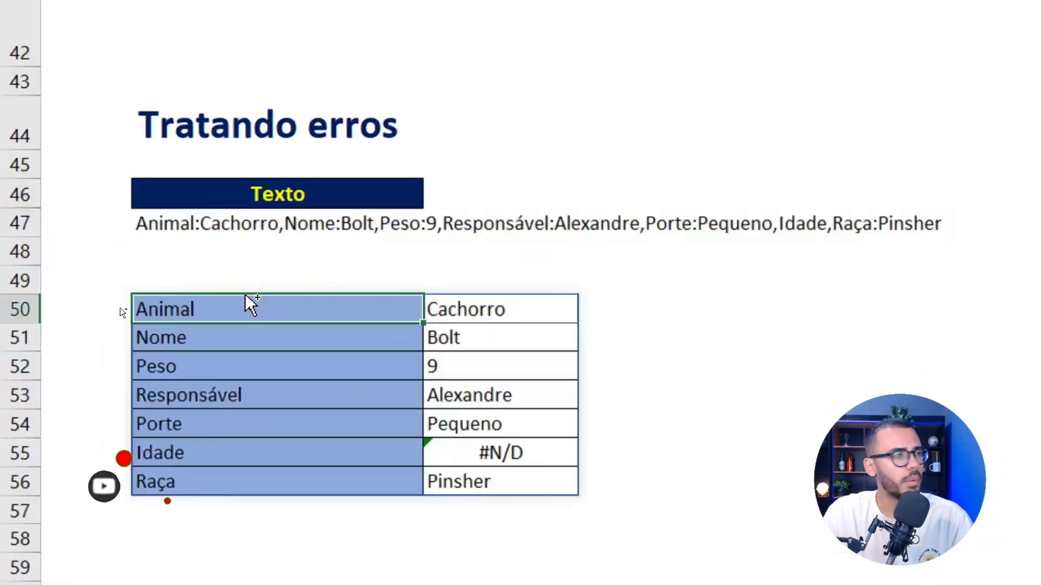
{"action": "double_click", "coordinate": [344, 294]}
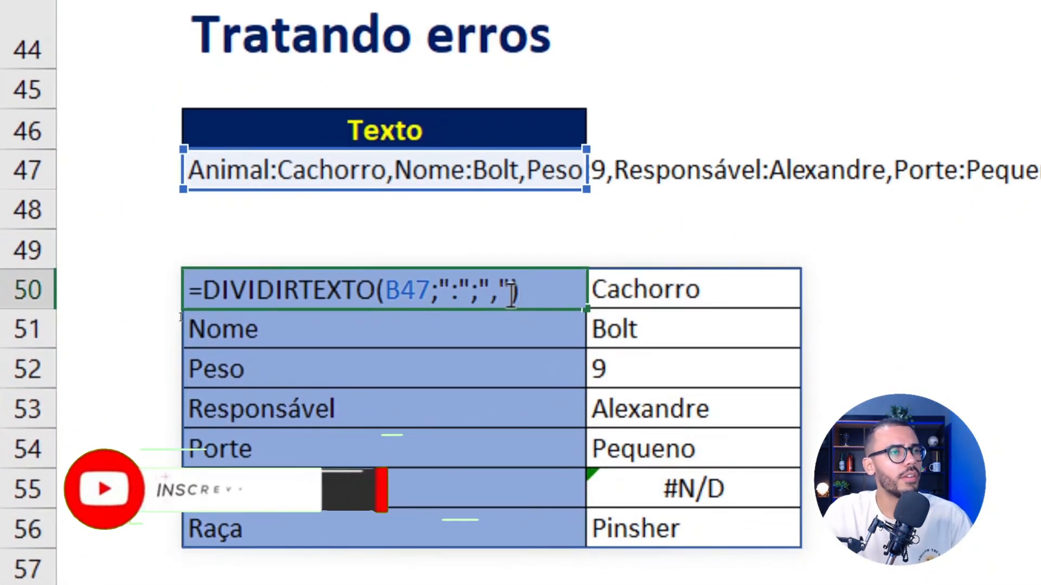
{"action": "left_click", "coordinate": [513, 295]}
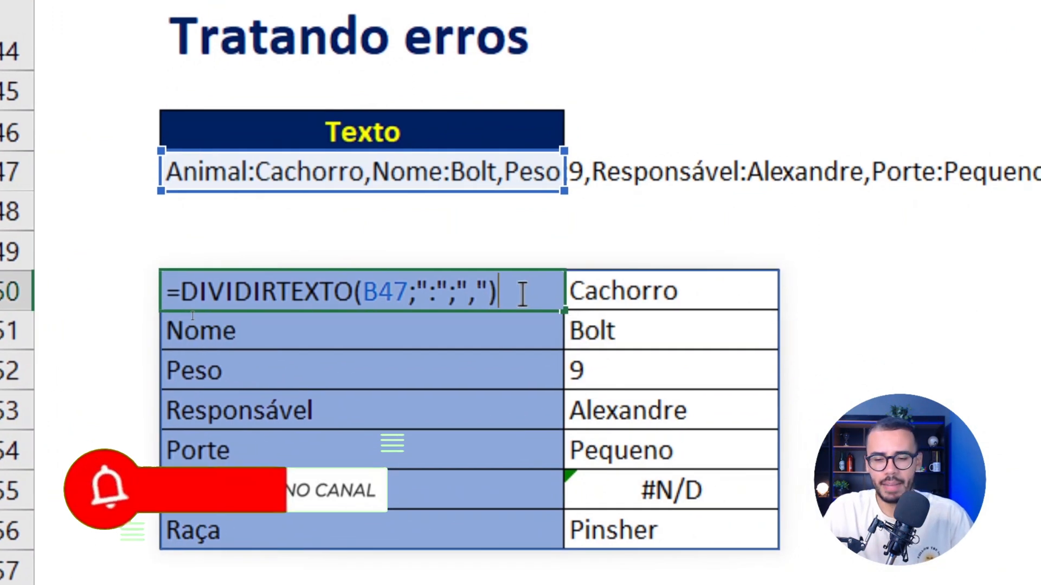
{"action": "key", "text": "Delete"}
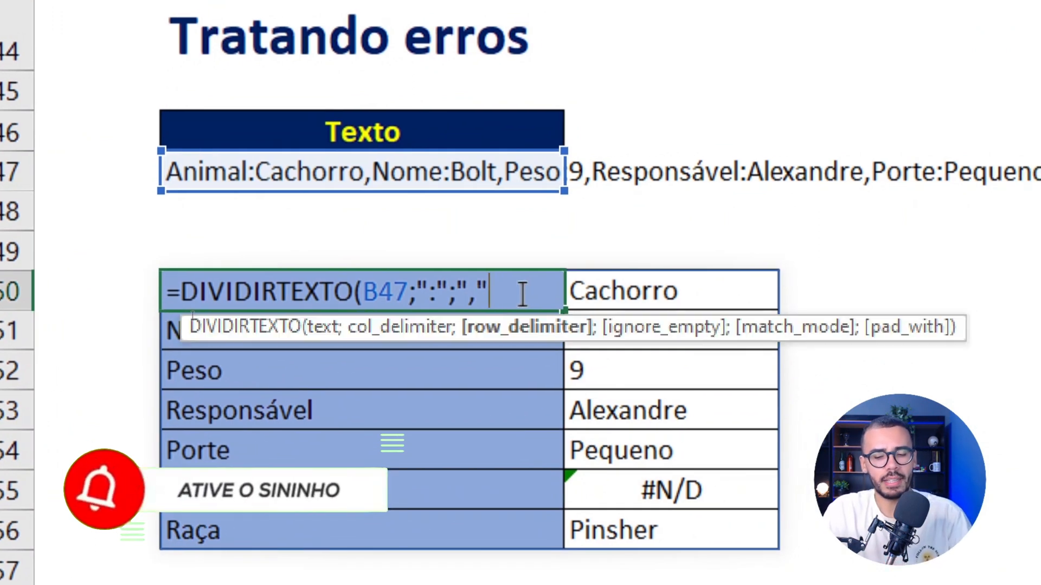
{"action": "type", "text": ";"}
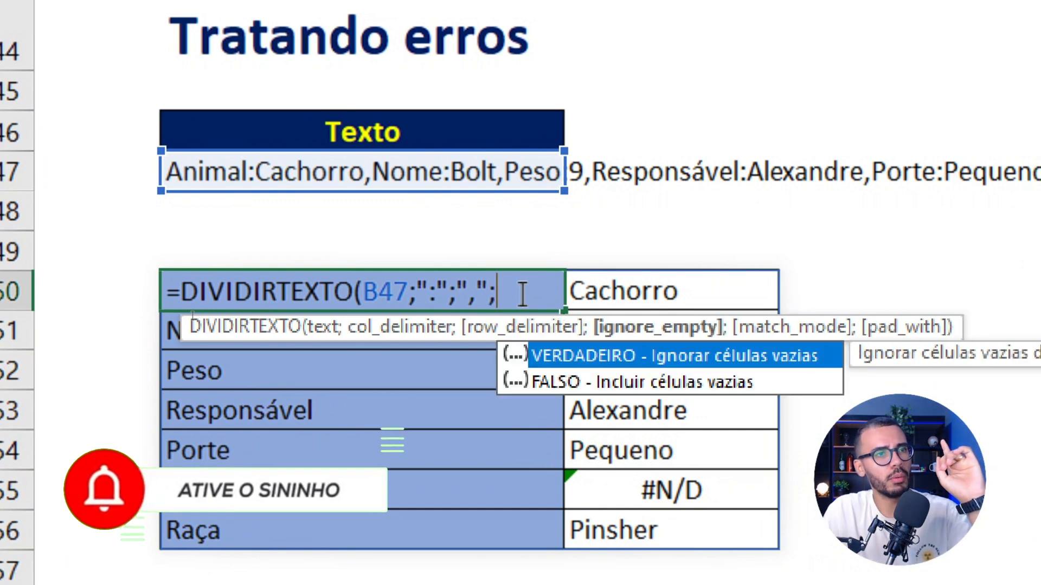
{"action": "type", "text": ";"}
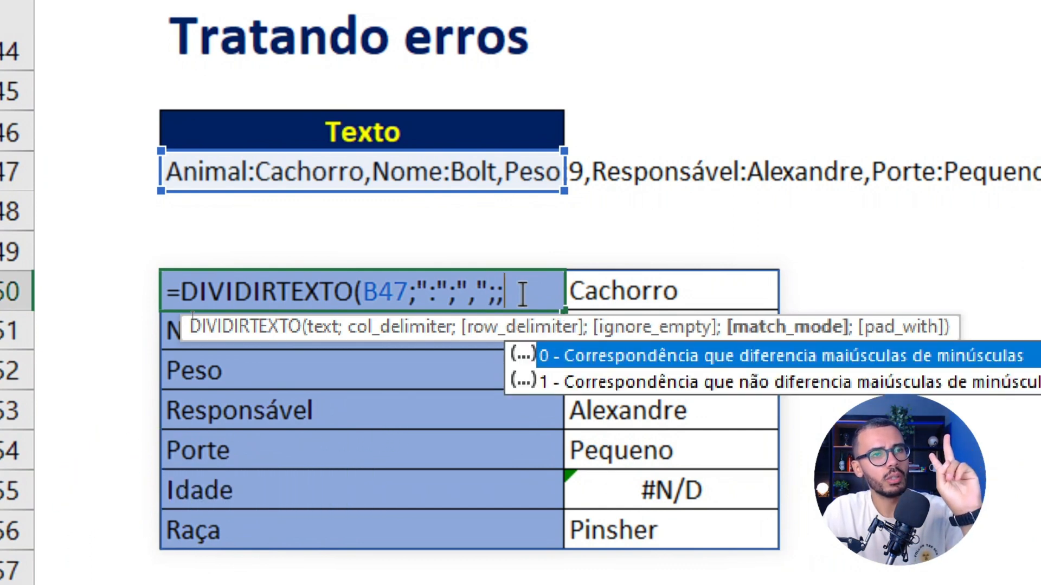
{"action": "type", "text": ";"}
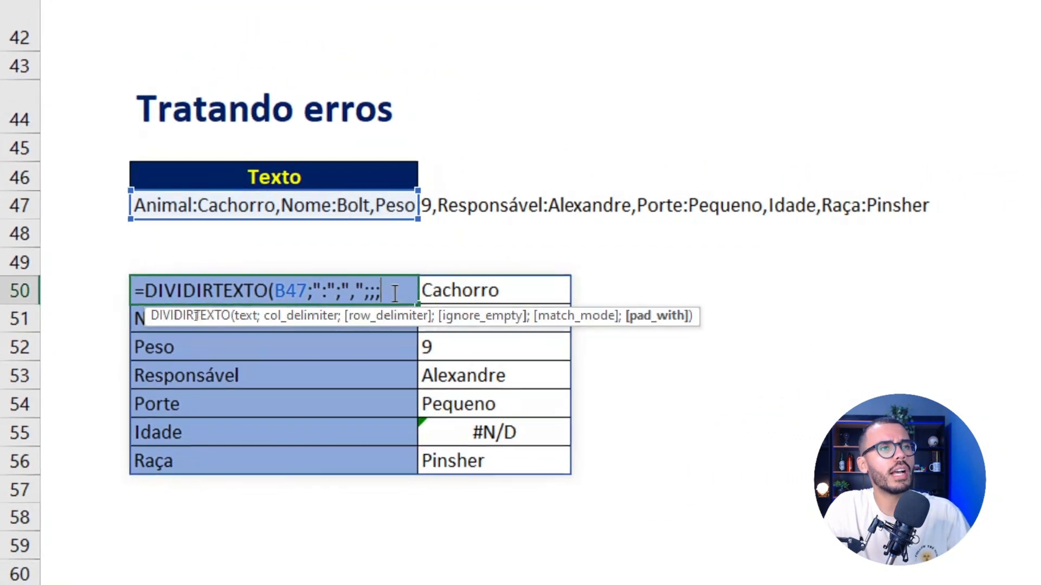
{"action": "type", "text": "\""}
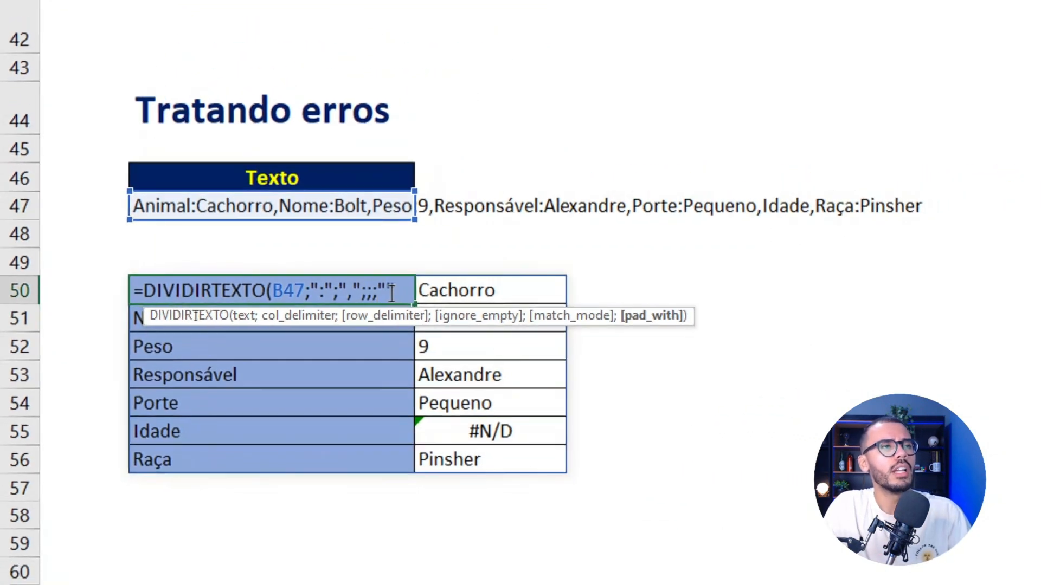
{"action": "type", "text": ")"}
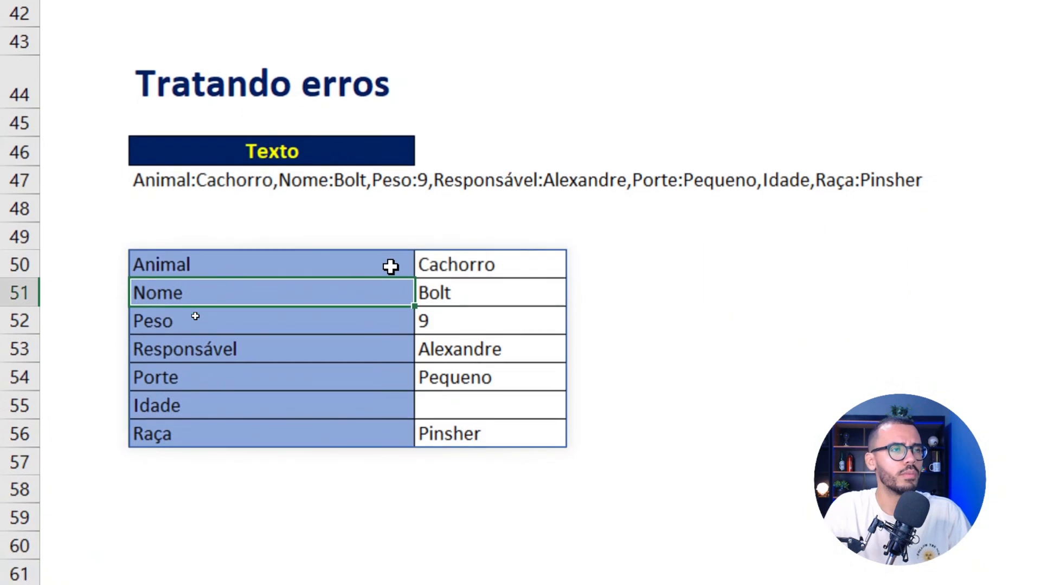
Step: Set the pad_with argument of the B50 formula to "Sem Dados"
{"action": "left_click", "coordinate": [390, 266]}
{"action": "double_click", "coordinate": [374, 268]}
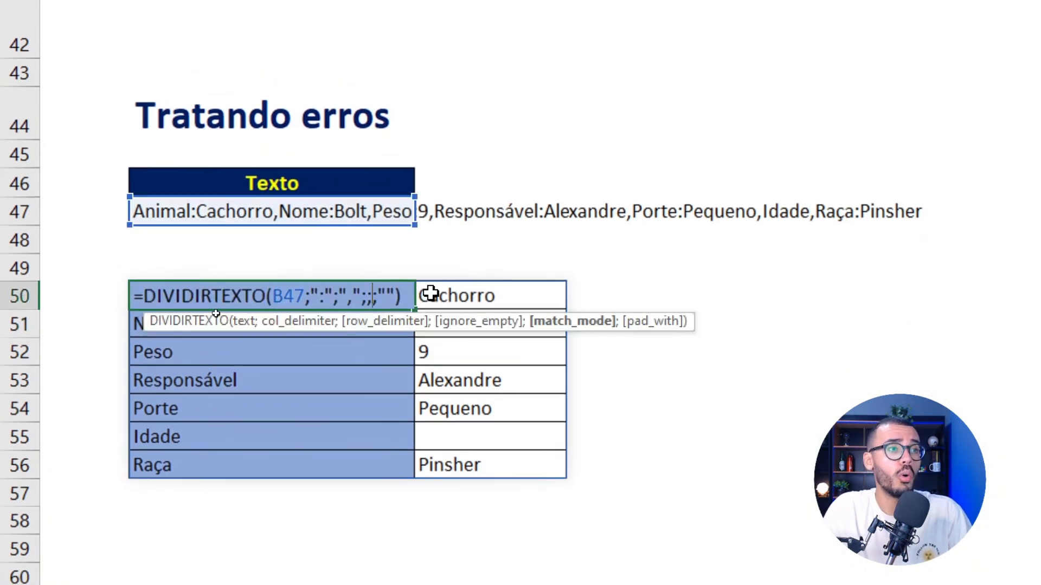
{"action": "type", "text": ";"}
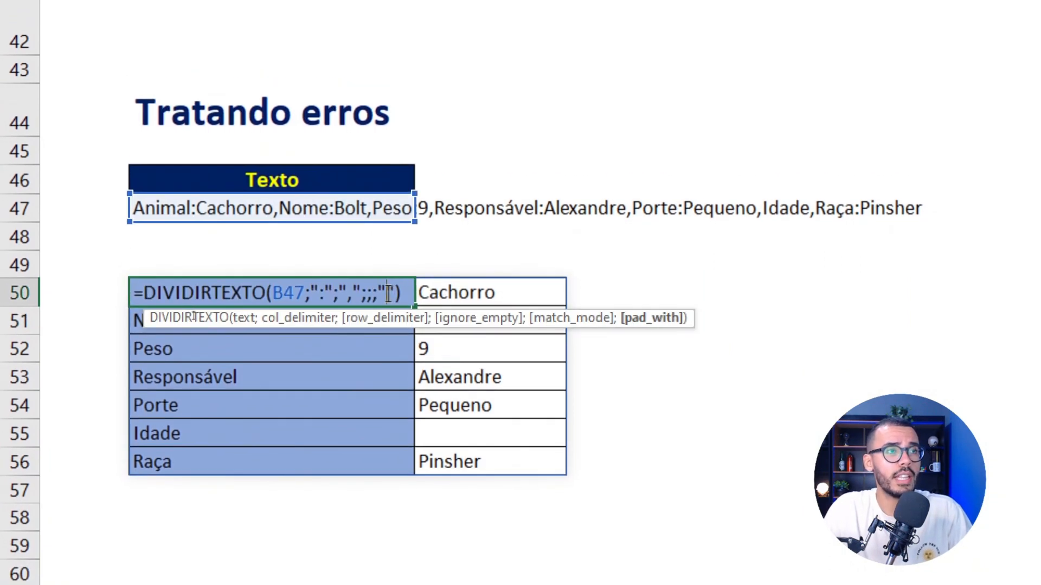
{"action": "type", "text": "sE"}
{"action": "key", "text": "BackSpace"}
{"action": "key", "text": "BackSpace"}
{"action": "type", "text": "Sem Dado"}
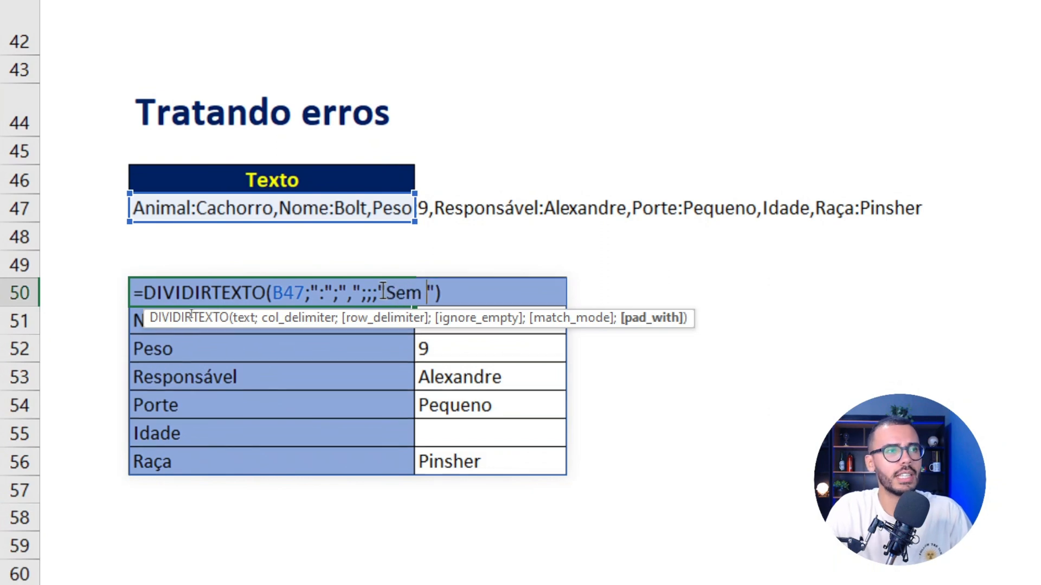
{"action": "type", "text": "s"}
{"action": "key", "text": "Return"}
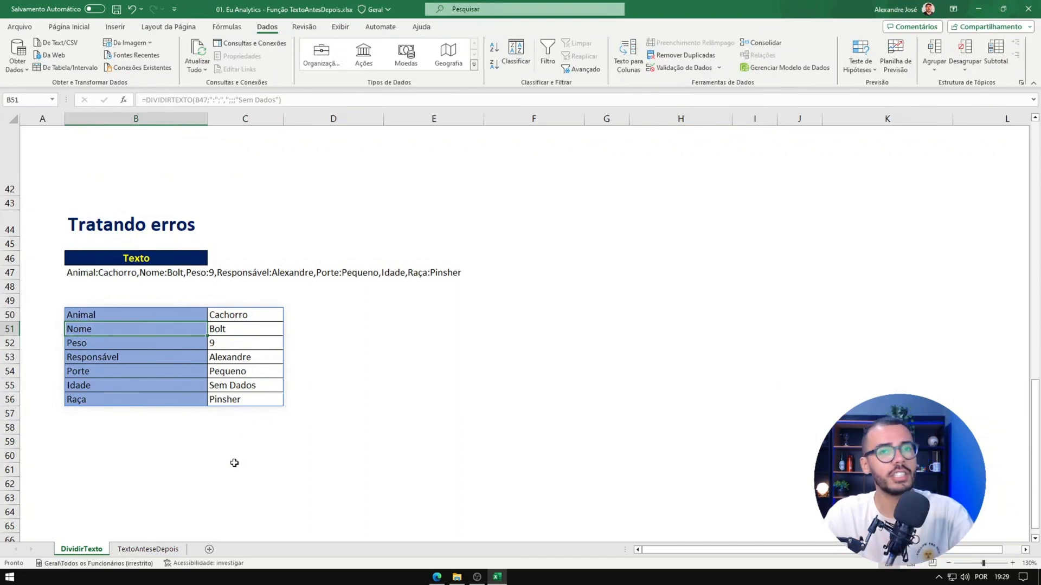
Step: Clear the existing results in D8:H30 on the TextoAnteseDepois sheet
{"action": "left_click", "coordinate": [154, 549]}
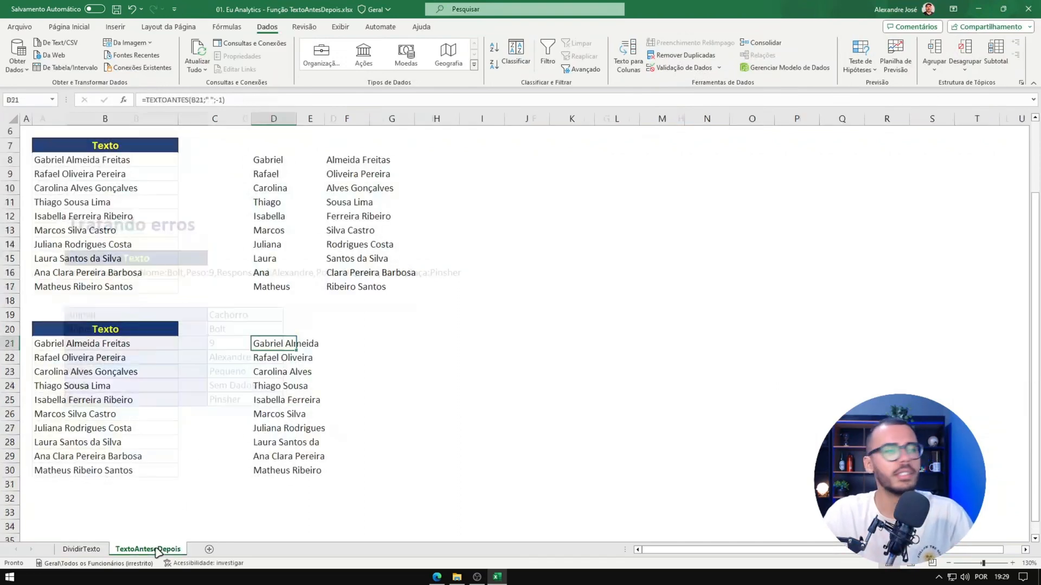
{"action": "left_click_drag", "start_coordinate": [258, 242], "coordinate": [426, 515]}
{"action": "key", "text": "Delete"}
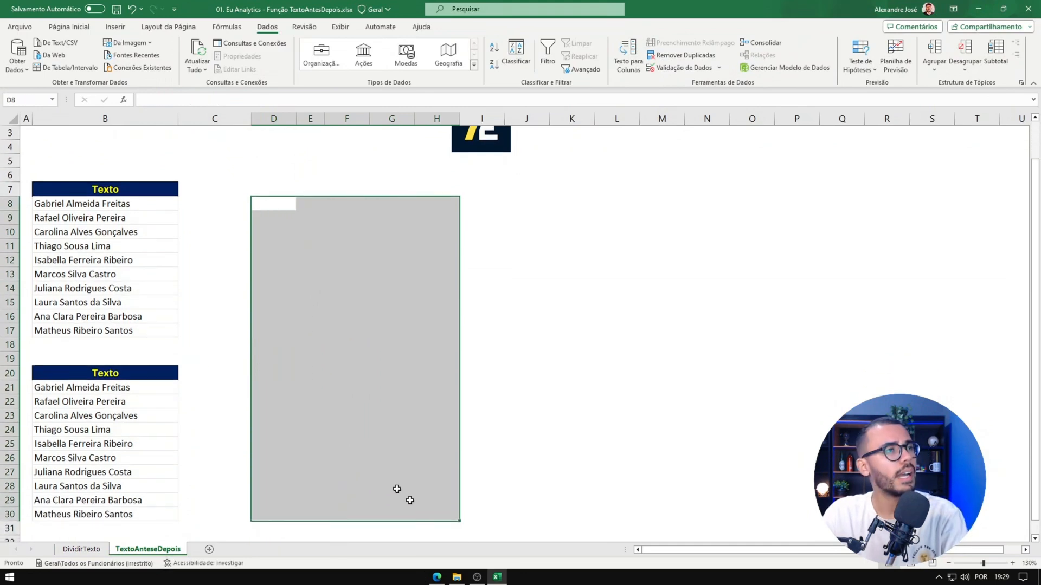
Step: Enter =TEXTOANTES(B8;" ";1) in D8 to extract the text before the first space
{"action": "scroll", "coordinate": [325, 380], "scroll_direction": "up", "scroll_amount": 1}
{"action": "left_click", "coordinate": [264, 247]}
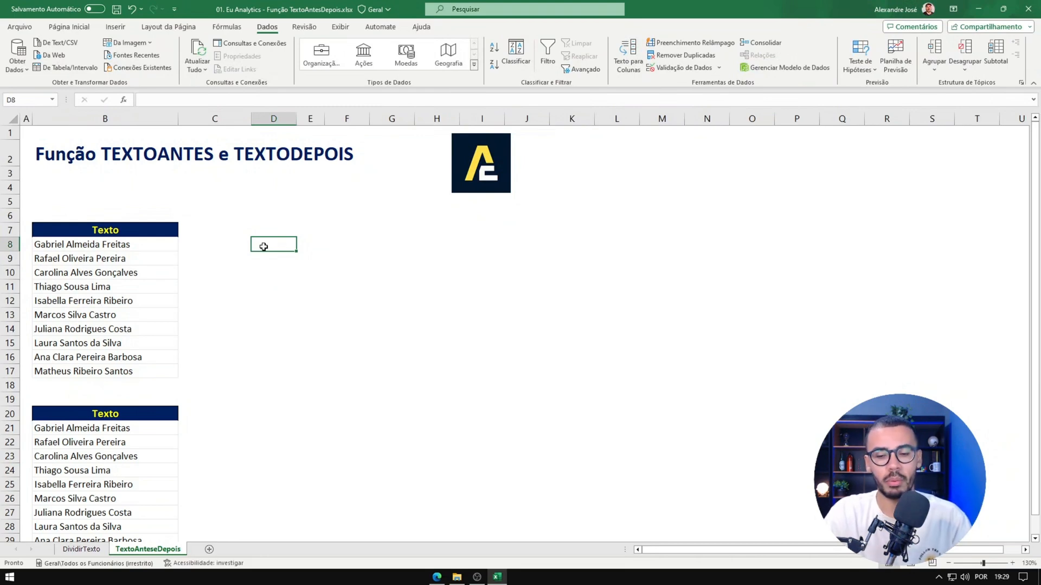
{"action": "type", "text": "=text"}
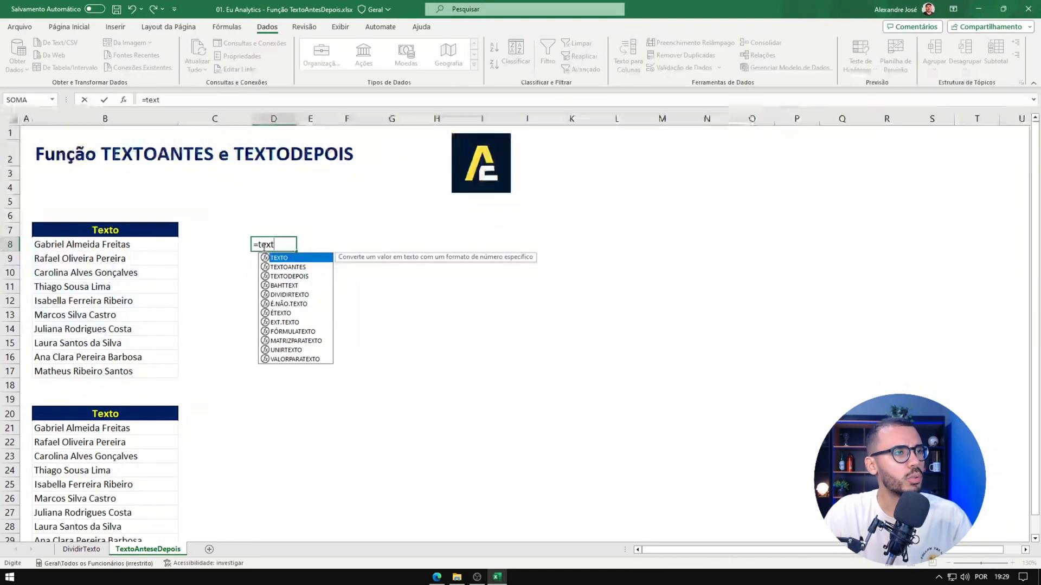
{"action": "key", "text": "Down"}
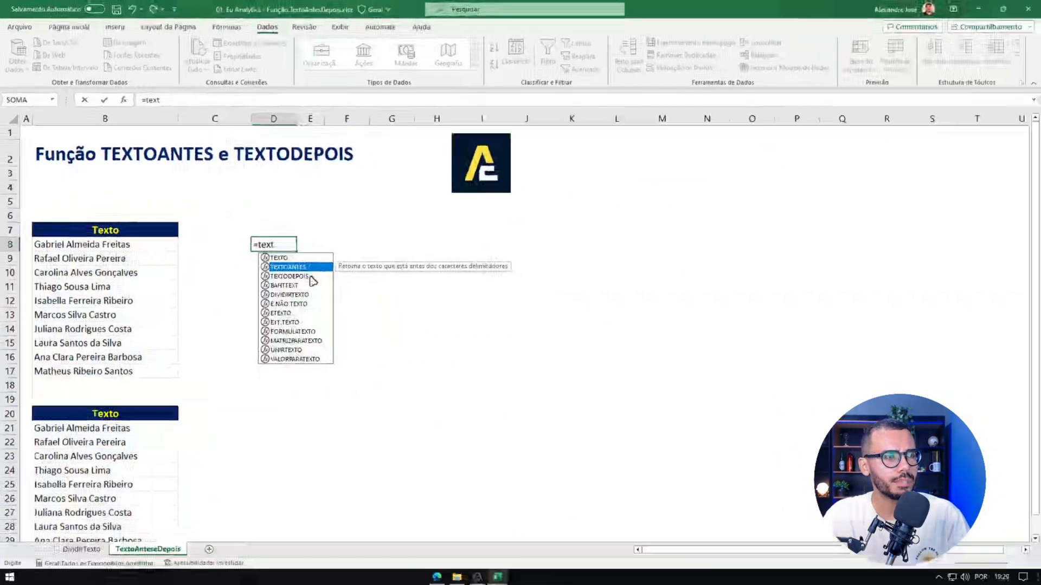
{"action": "double_click", "coordinate": [522, 267]}
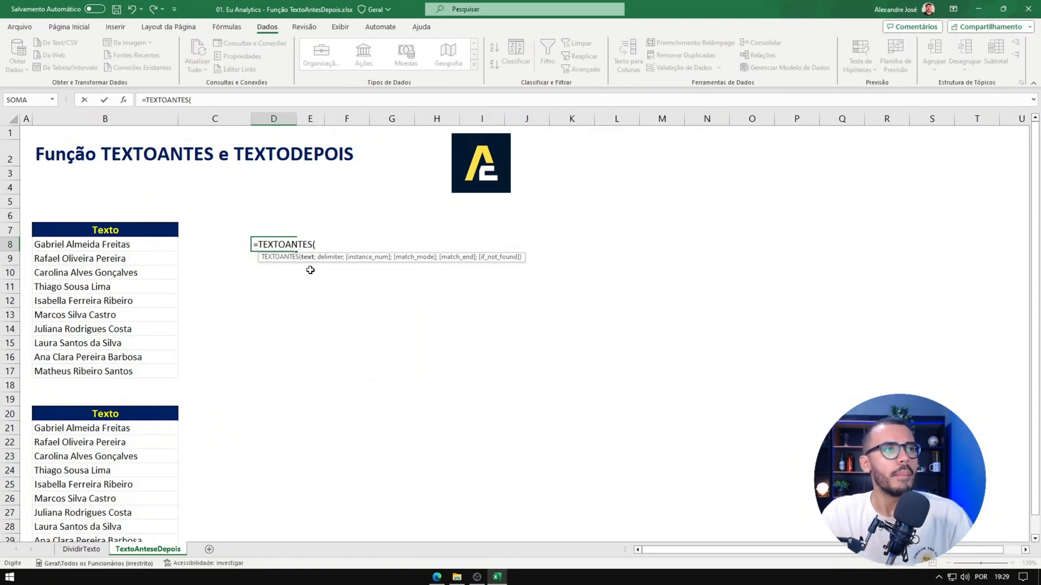
{"action": "left_click", "coordinate": [126, 240]}
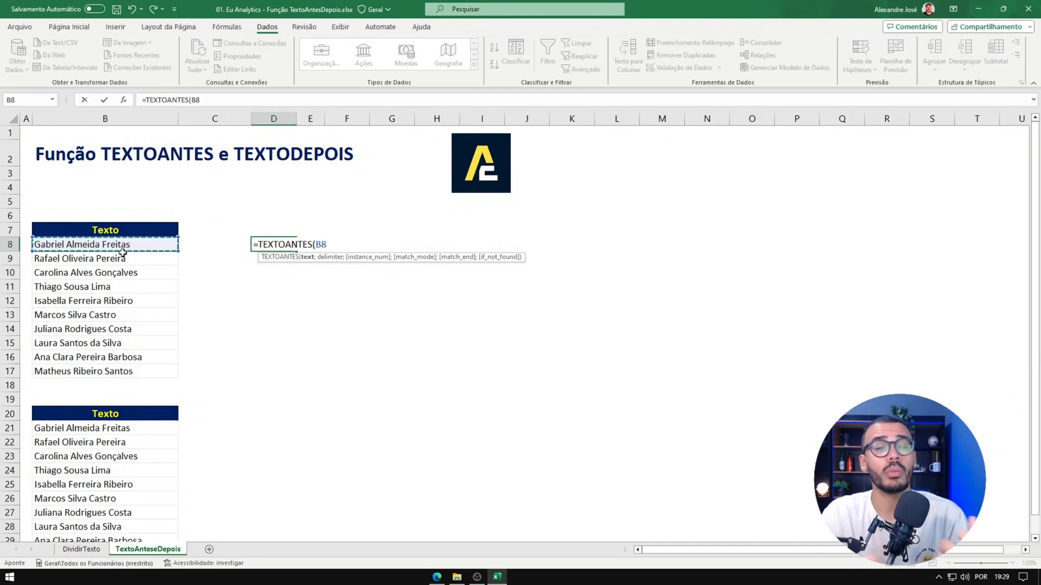
{"action": "type", "text": ";"}
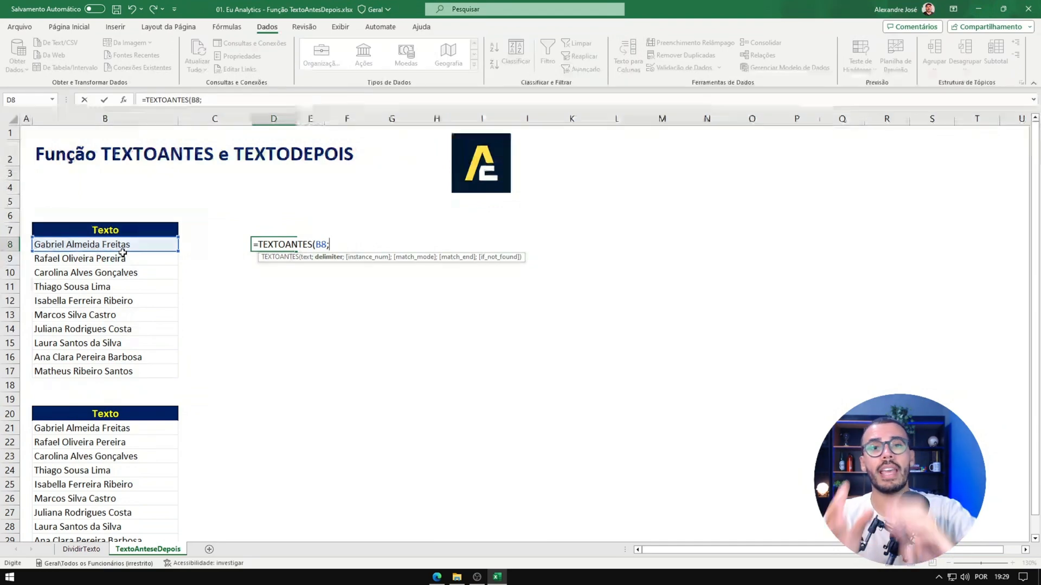
{"action": "type", "text": "\""}
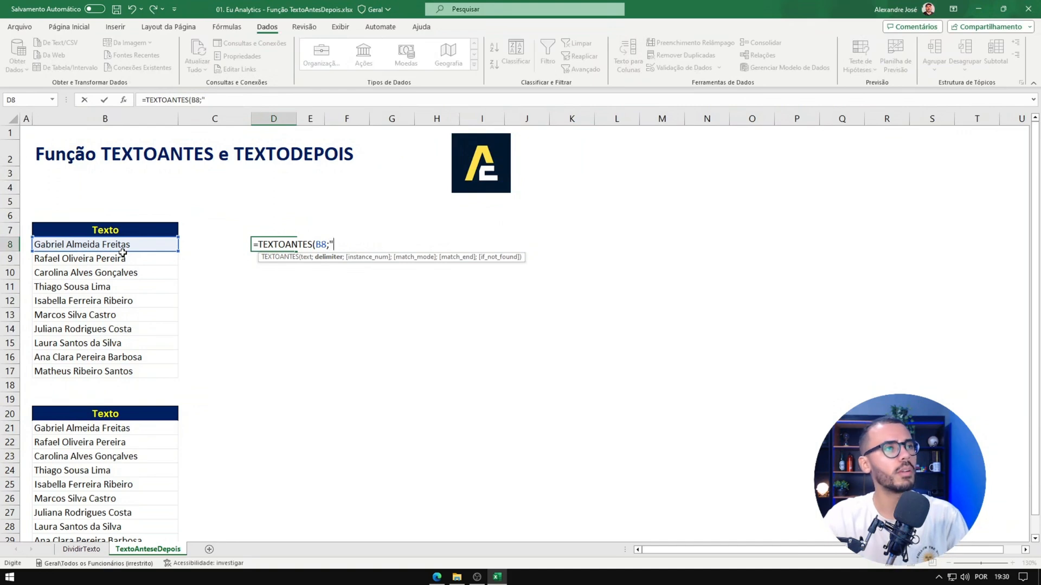
{"action": "type", "text": " \";"}
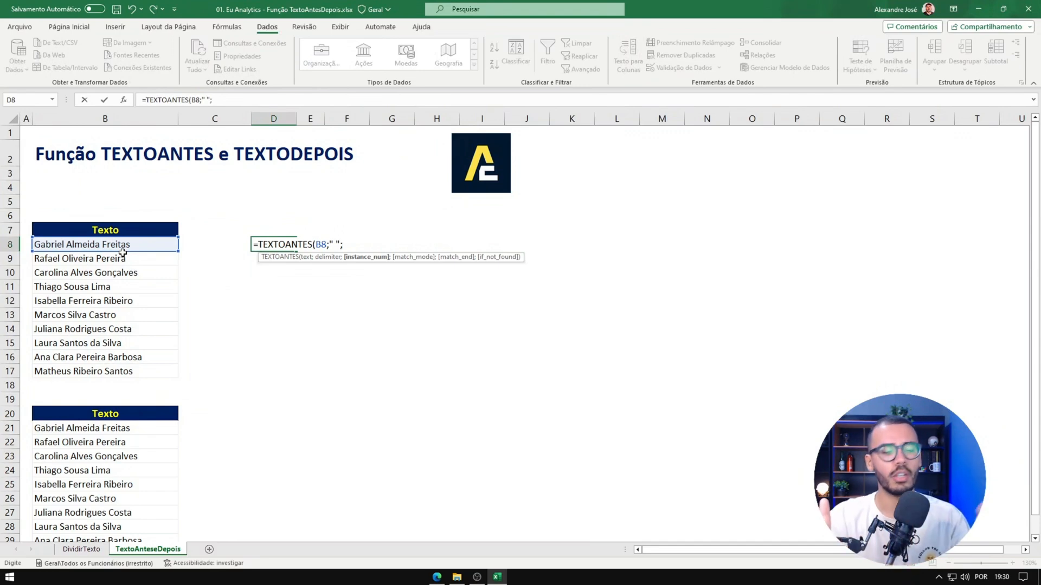
{"action": "type", "text": "1"}
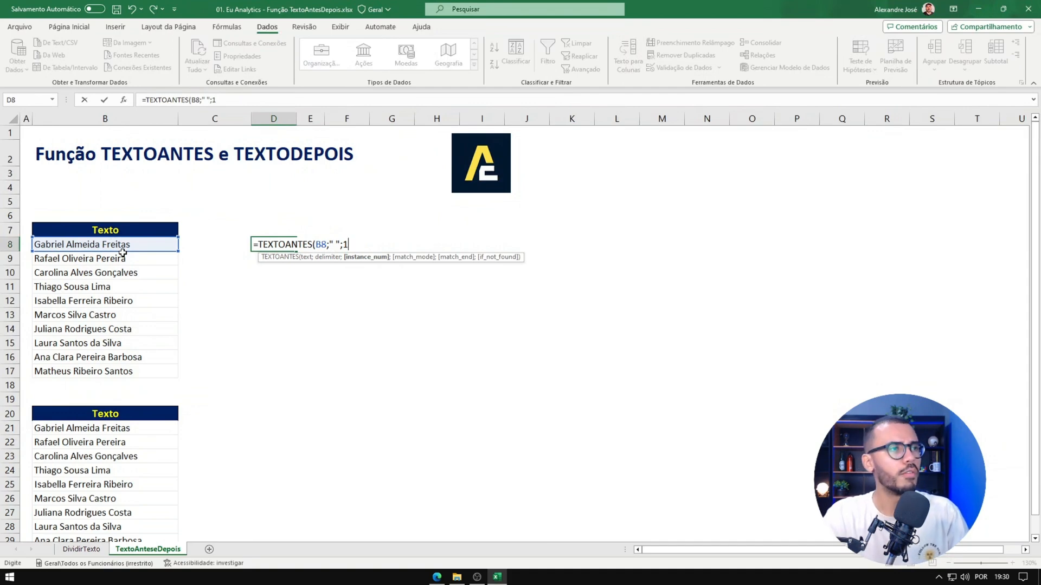
{"action": "type", "text": ")"}
{"action": "key", "text": "Return"}
Step: Fill the D8 formula down to D17 for the remaining names
{"action": "key", "text": "Up"}
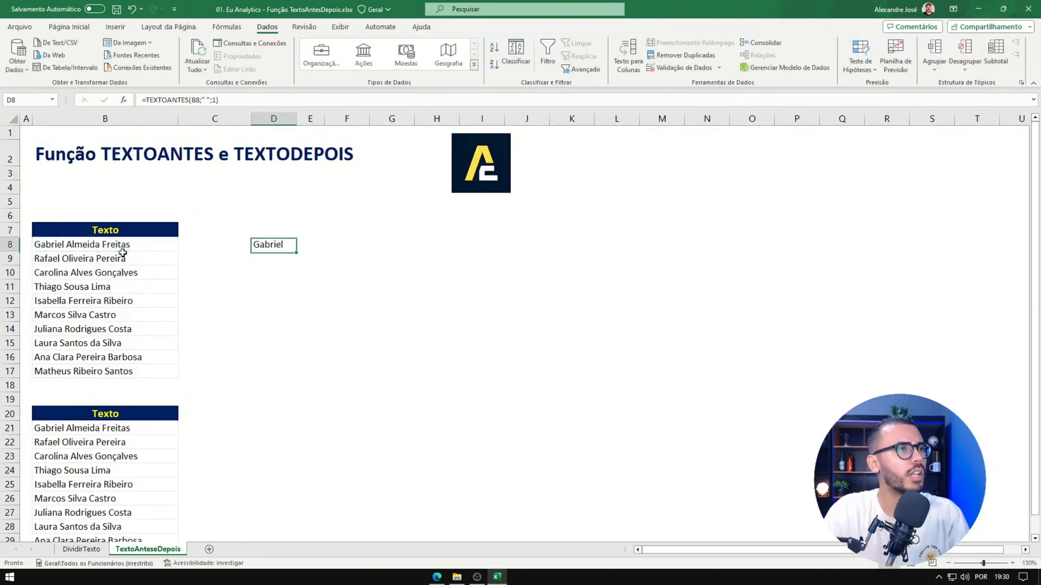
{"action": "left_click_drag", "start_coordinate": [297, 253], "coordinate": [293, 379]}
{"action": "left_click", "coordinate": [283, 256]}
{"action": "key", "text": "Up"}
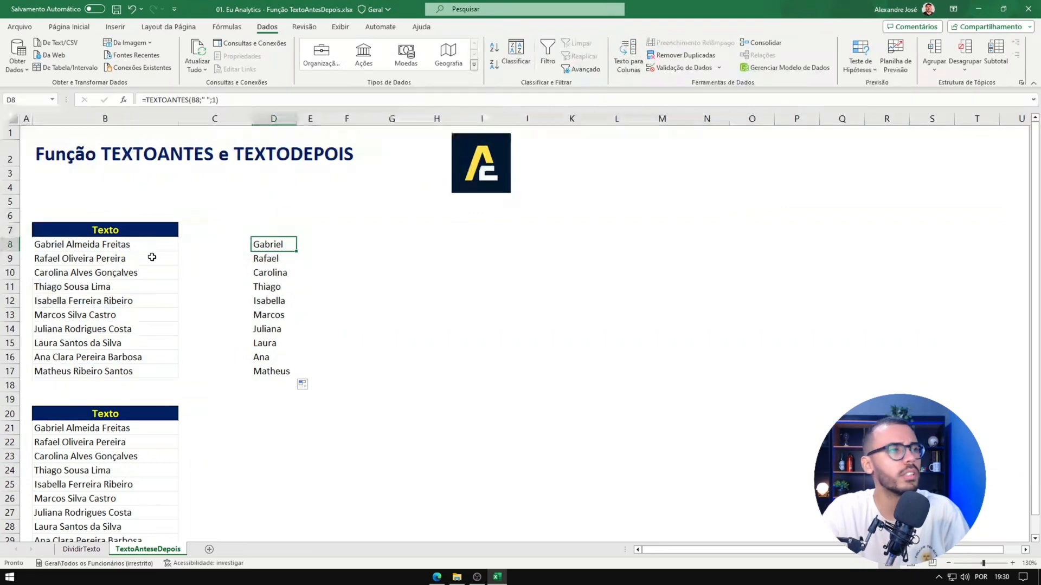
{"action": "left_click", "coordinate": [374, 303]}
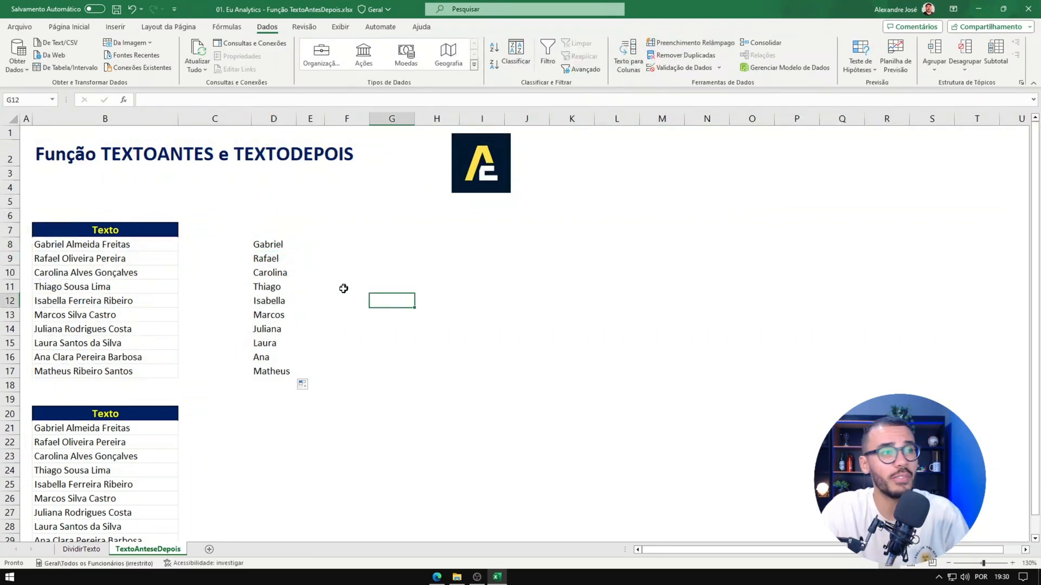
Step: Enter =TEXTODEPOIS(B21;" ";1) in D21 to extract the text after the first space
{"action": "scroll", "coordinate": [341, 304], "scroll_direction": "down", "scroll_amount": 2}
{"action": "left_click", "coordinate": [271, 333]}
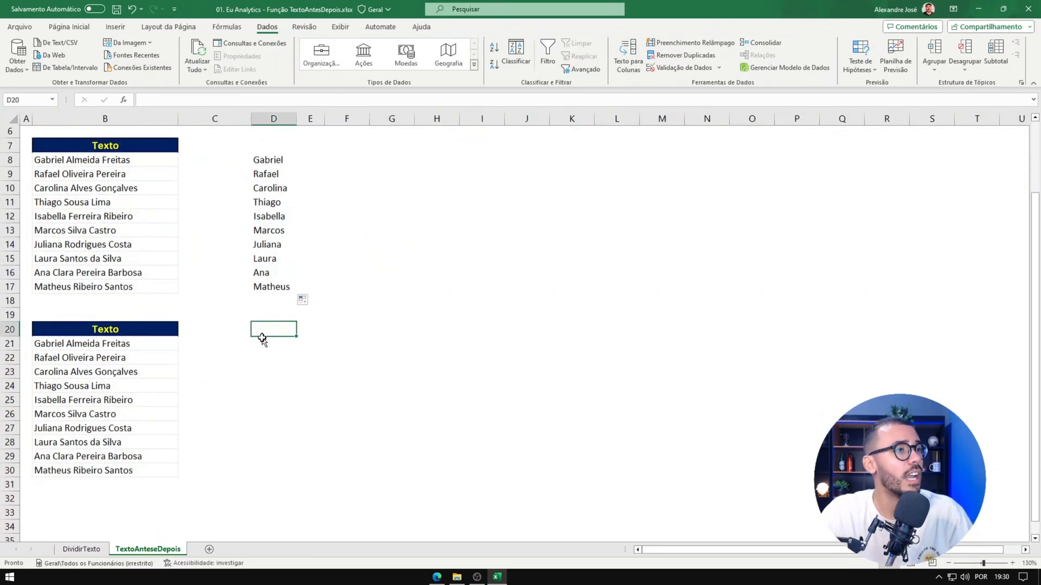
{"action": "left_click", "coordinate": [265, 341]}
{"action": "type", "text": "="}
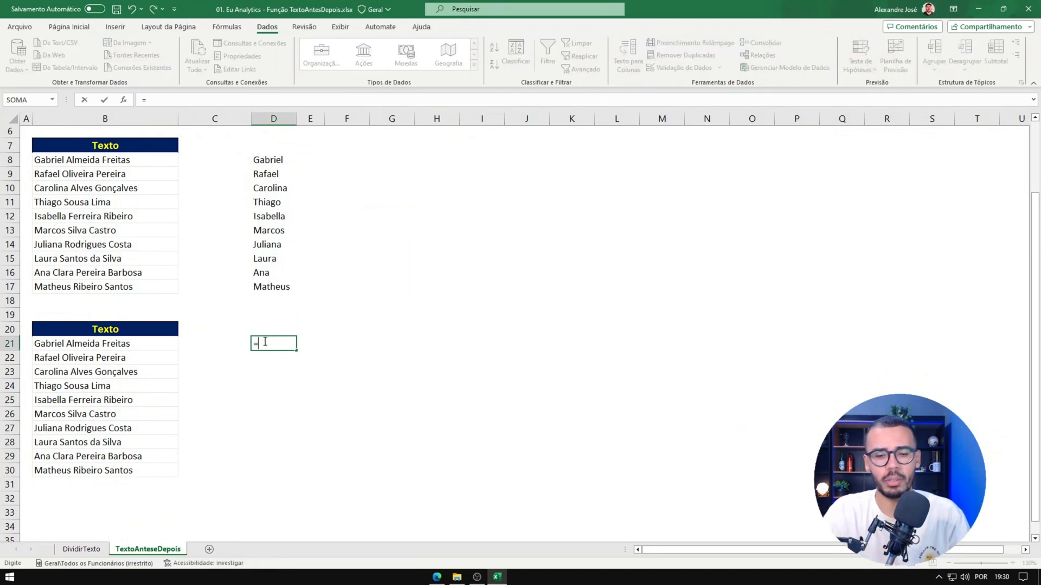
{"action": "type", "text": "textod"}
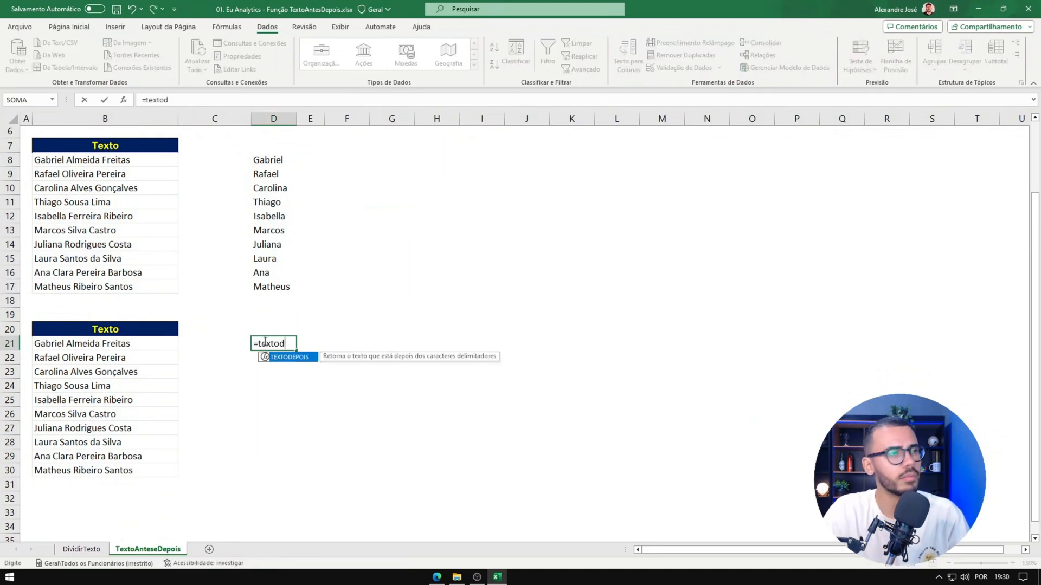
{"action": "key", "text": "Tab"}
{"action": "left_click", "coordinate": [124, 344]}
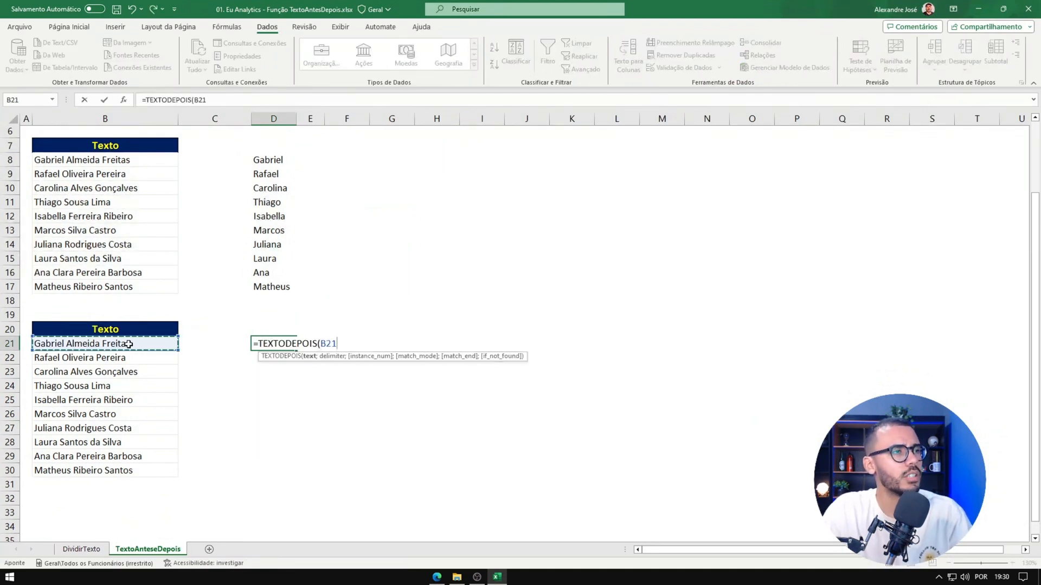
{"action": "type", "text": ";\" \""}
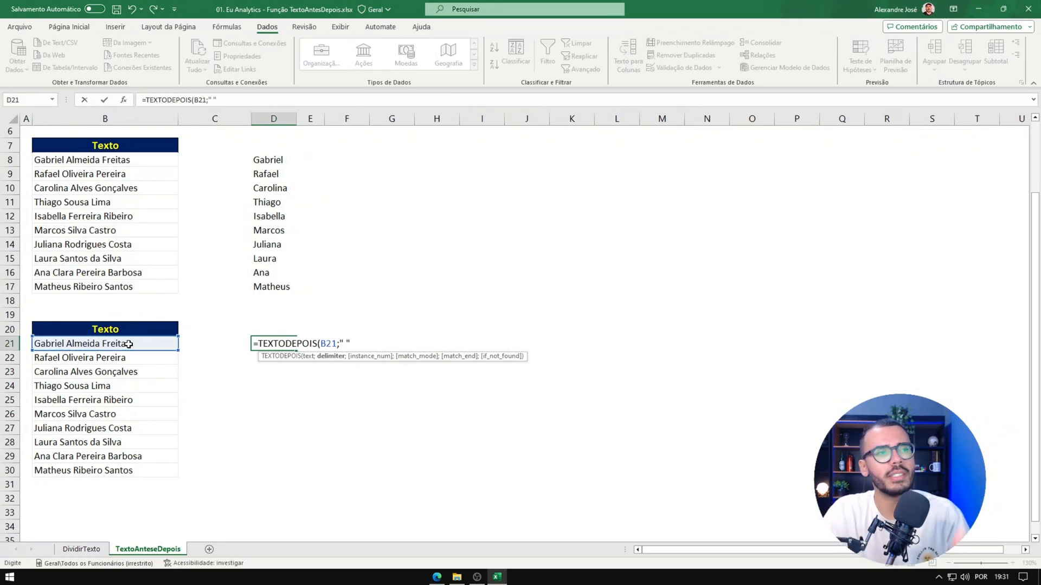
{"action": "type", "text": ";"}
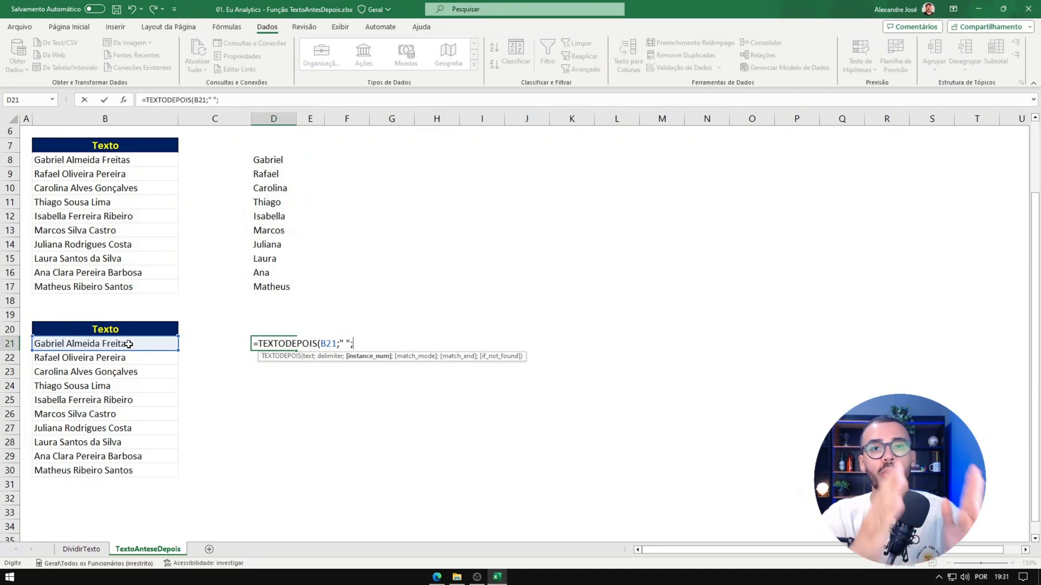
{"action": "type", "text": "1)"}
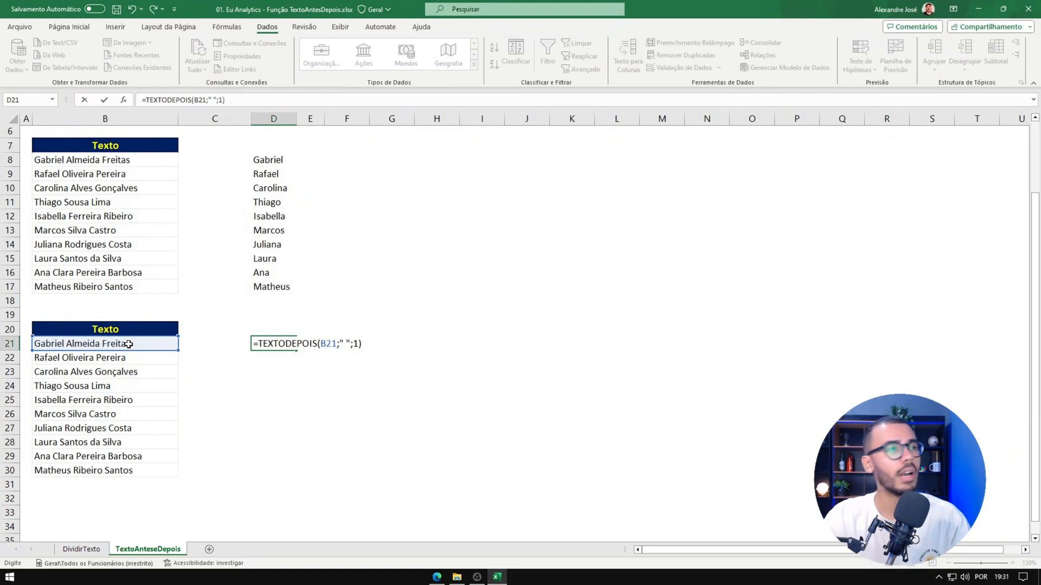
{"action": "key", "text": "Return"}
Step: Fill the D21 formula down to D30 to extract the text after the first space of each name
{"action": "left_click", "coordinate": [262, 344]}
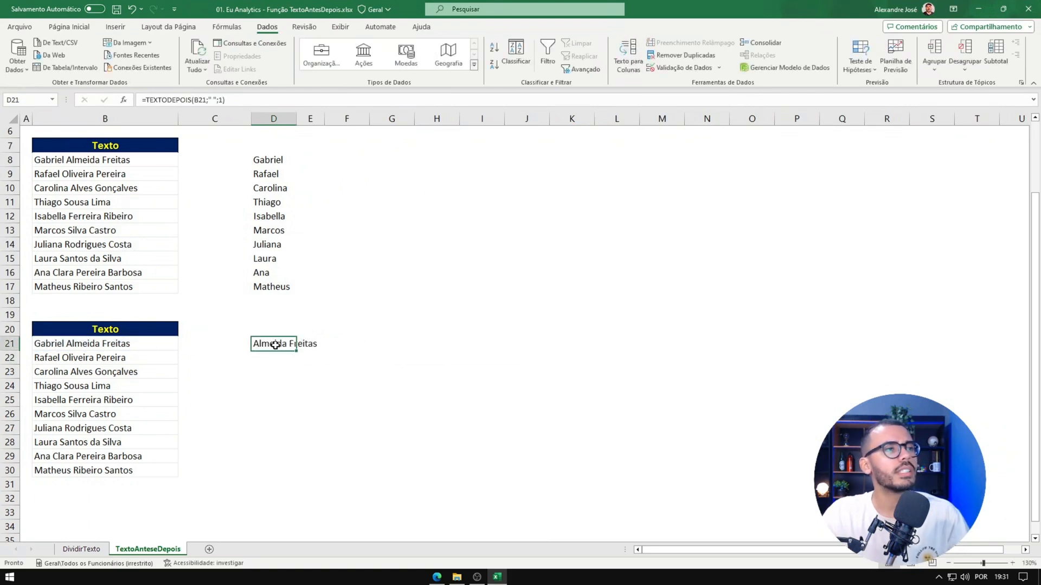
{"action": "left_click_drag", "start_coordinate": [296, 350], "coordinate": [293, 477]}
{"action": "left_click", "coordinate": [271, 358]}
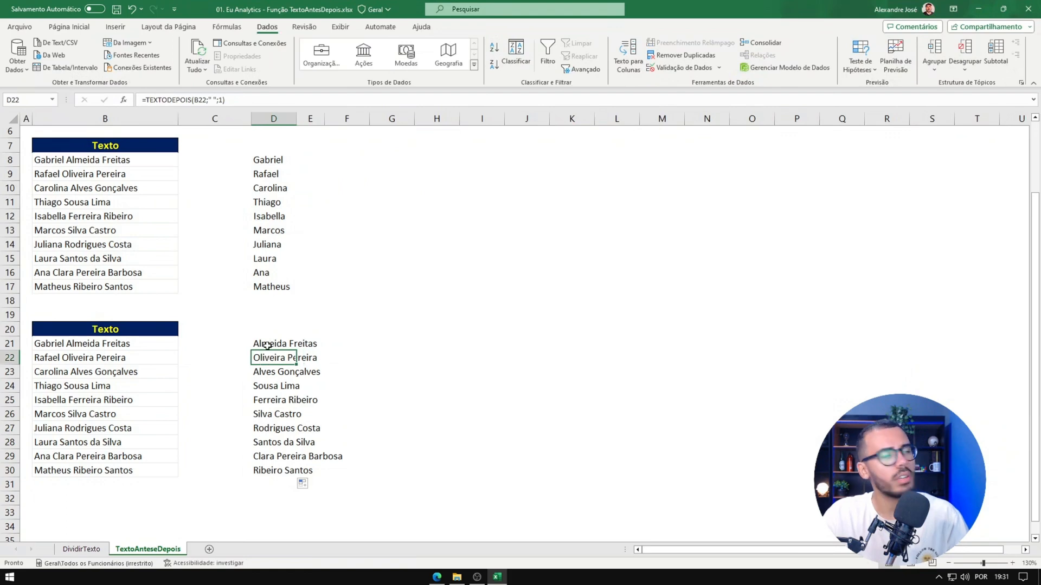
{"action": "left_click", "coordinate": [268, 346]}
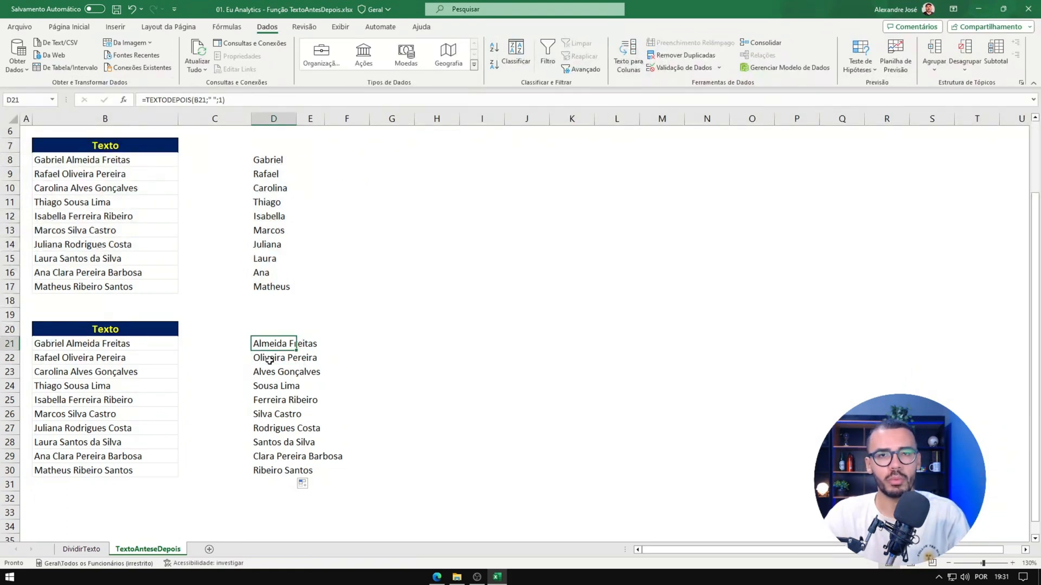
Step: Clear the filled results in D22:D30, keeping the formula in D21
{"action": "left_click_drag", "start_coordinate": [268, 358], "coordinate": [269, 471]}
{"action": "key", "text": "Delete"}
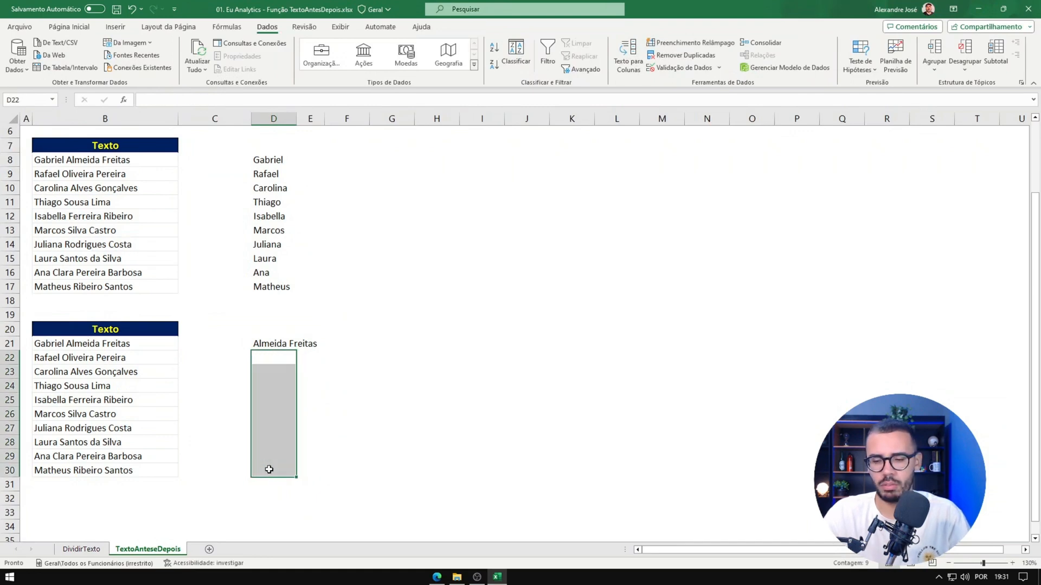
{"action": "left_click", "coordinate": [275, 334]}
Step: Set the instance_num argument of the D21 TEXTODEPOIS formula to -1 to extract the text after the last space
{"action": "left_click", "coordinate": [276, 344]}
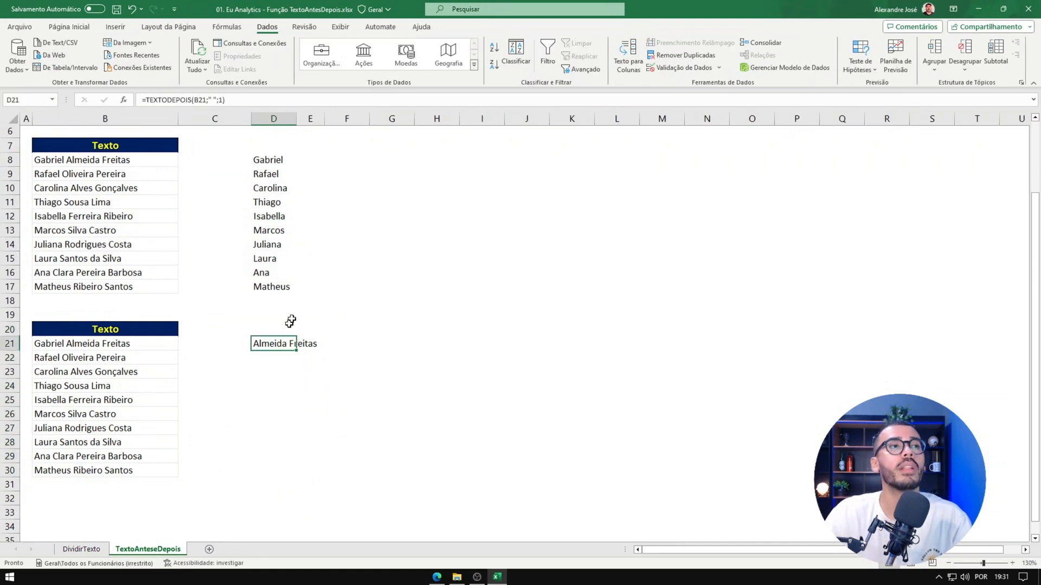
{"action": "double_click", "coordinate": [221, 100]}
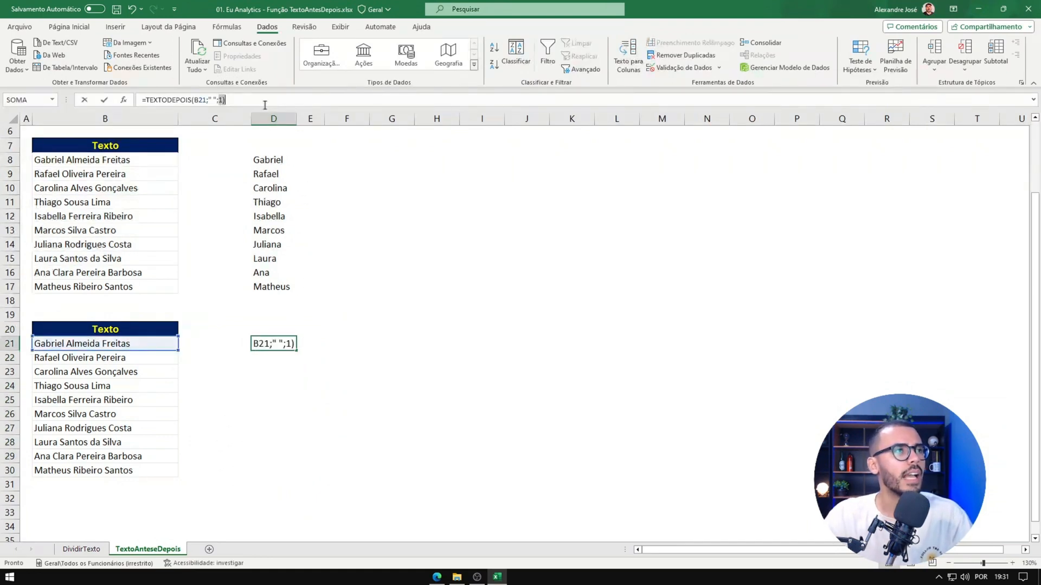
{"action": "key", "text": "BackSpace"}
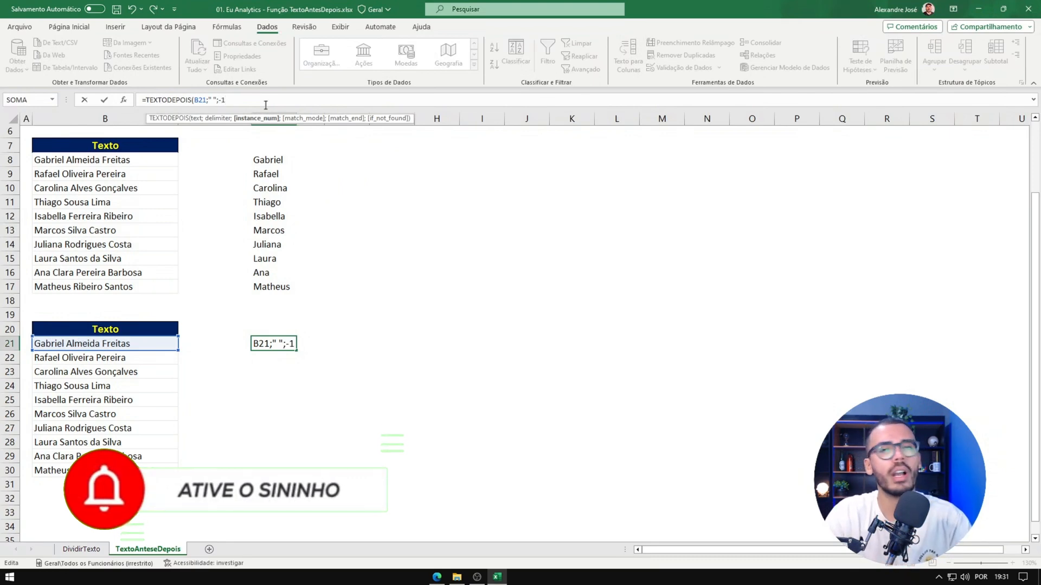
{"action": "type", "text": "-1"}
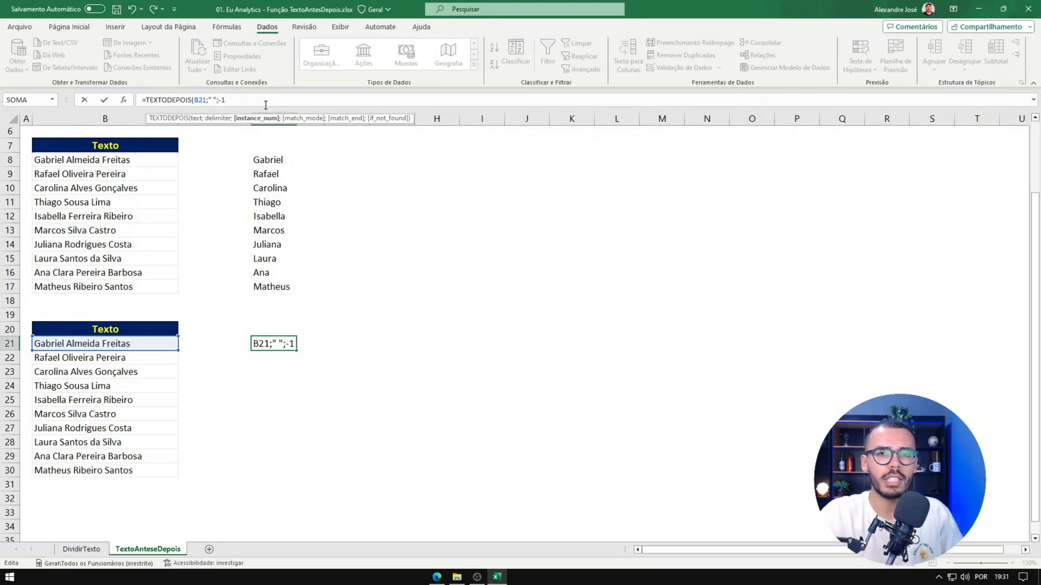
{"action": "type", "text": ")"}
{"action": "key", "text": "Return"}
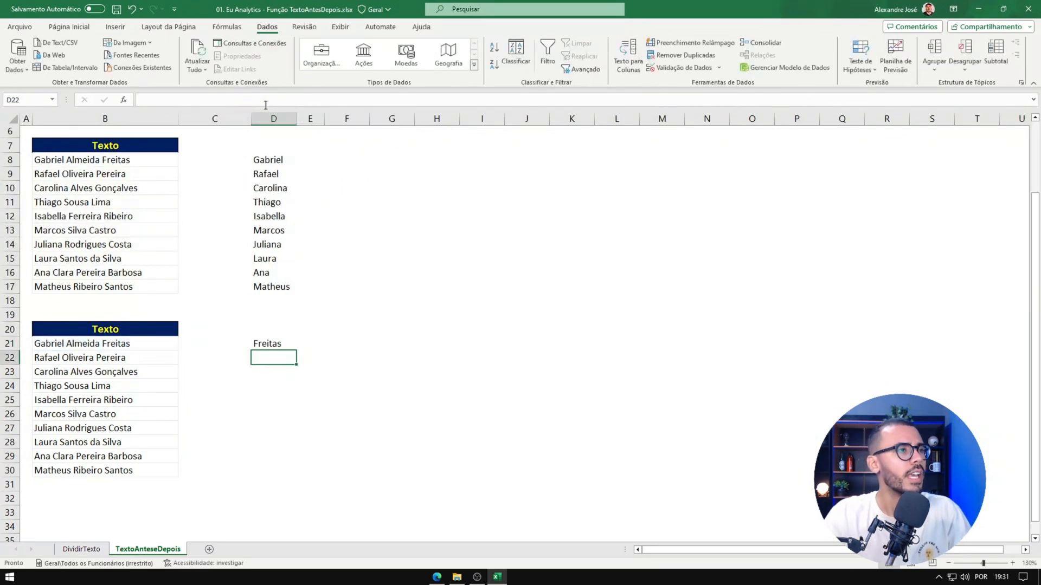
Step: Fill the D21 last-name formula down to D30 for the remaining names
{"action": "left_click", "coordinate": [280, 342]}
{"action": "left_click_drag", "start_coordinate": [296, 350], "coordinate": [277, 480]}
{"action": "left_click", "coordinate": [270, 342]}
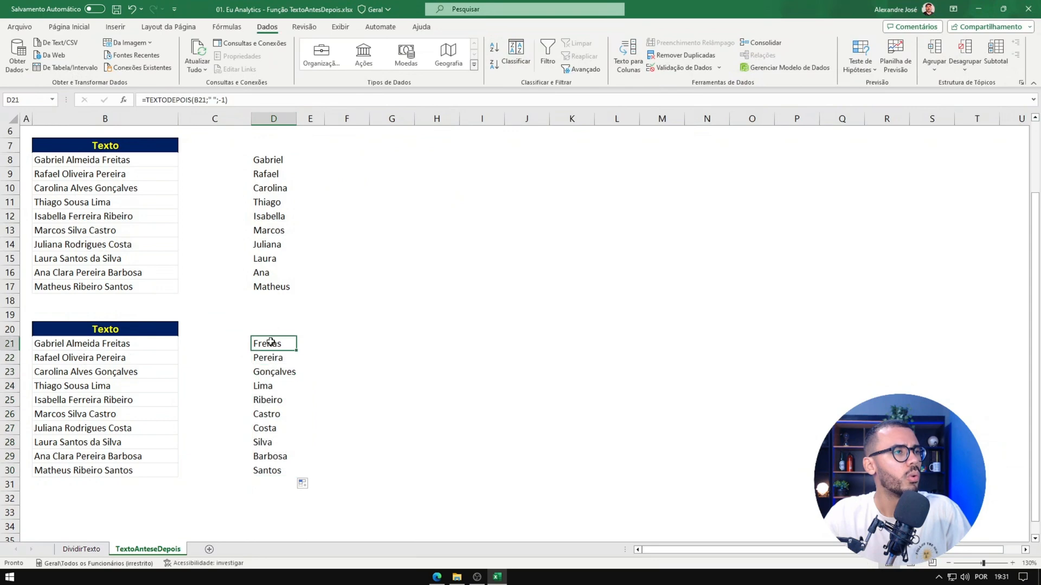